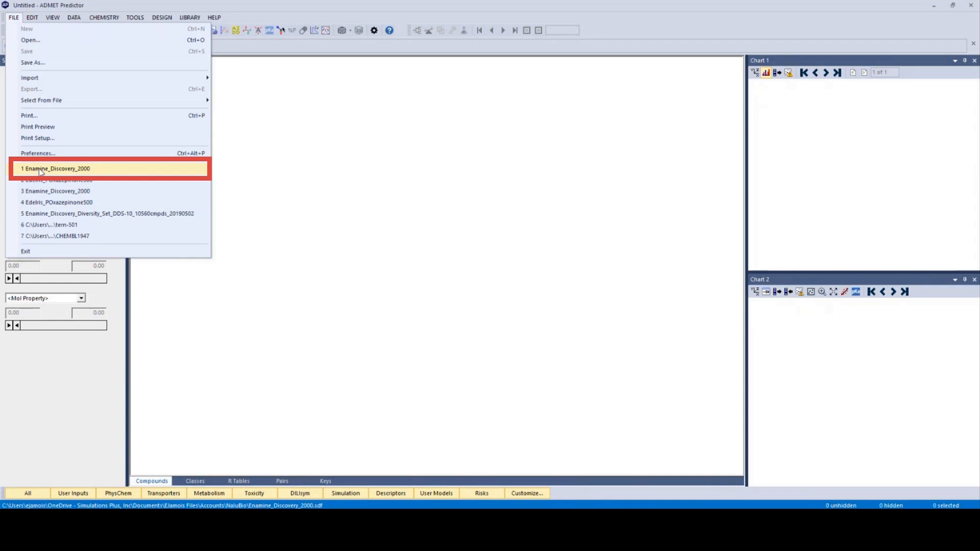
Step: Load the recent Enamine_Discovery_2000 file, using the first line as compound identifier and loading all compound attributes
left_click(41, 170)
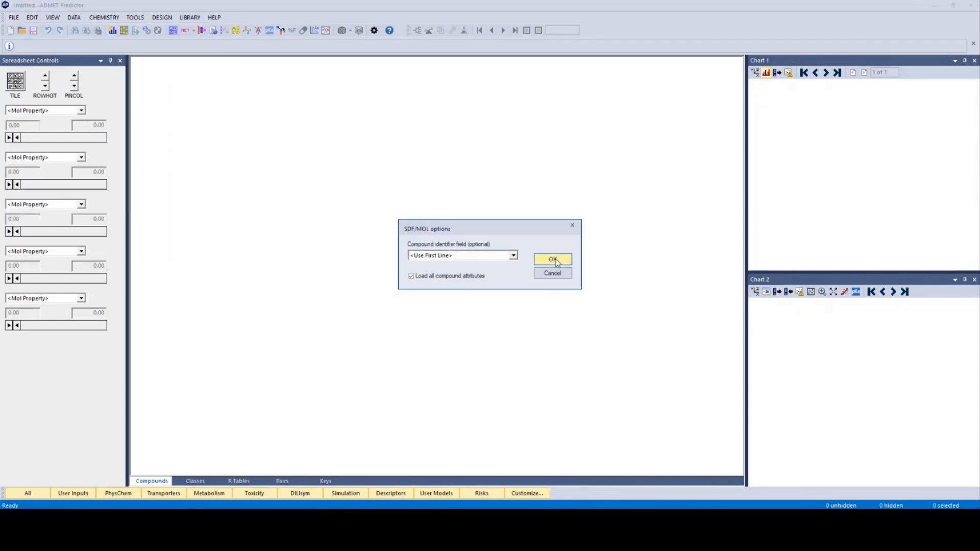
left_click(553, 260)
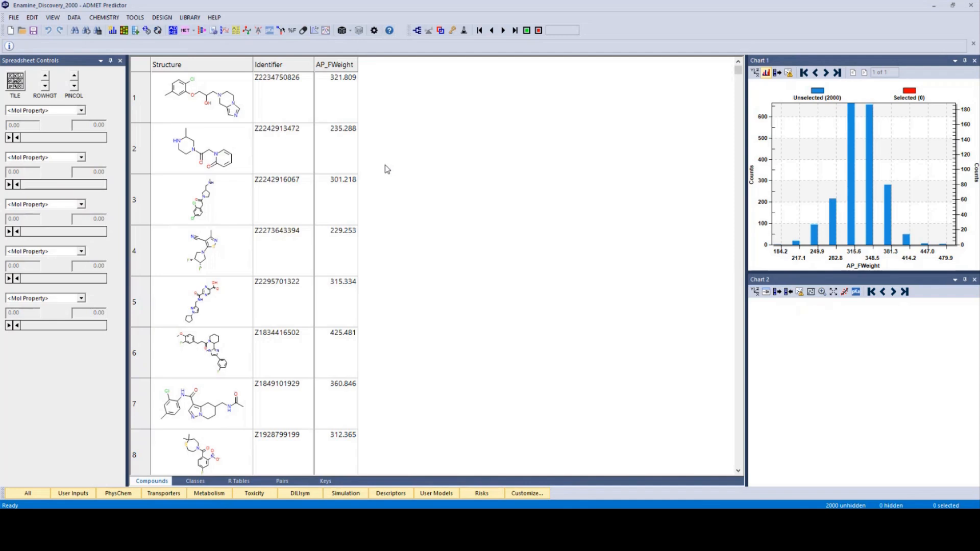
left_click(74, 18)
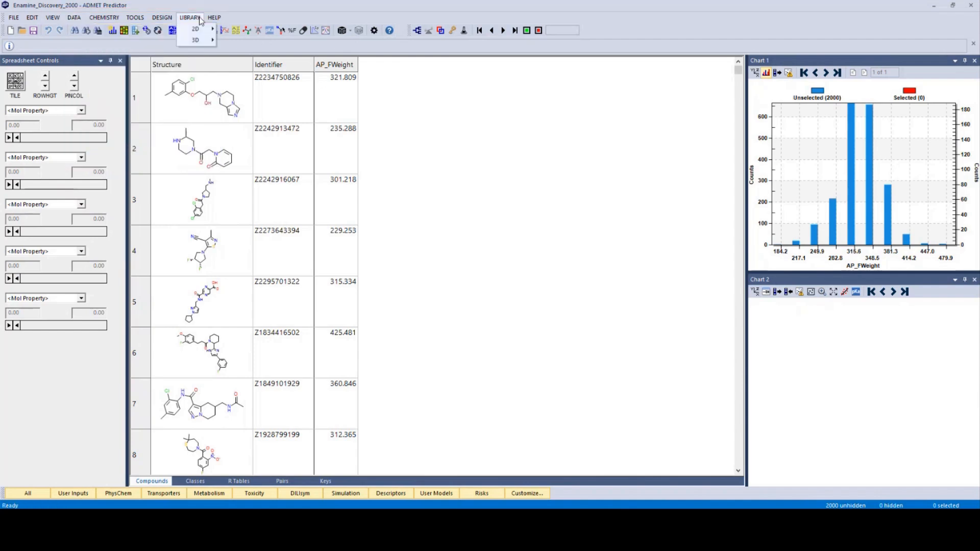
left_click(246, 14)
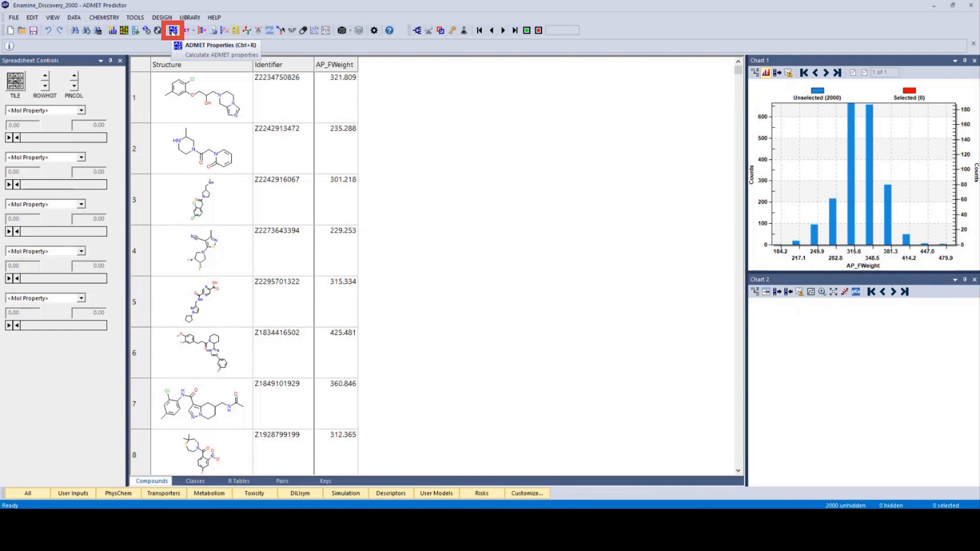
Step: Set up an ADMET properties calculation with Transporters as the only property category selected
left_click(173, 32)
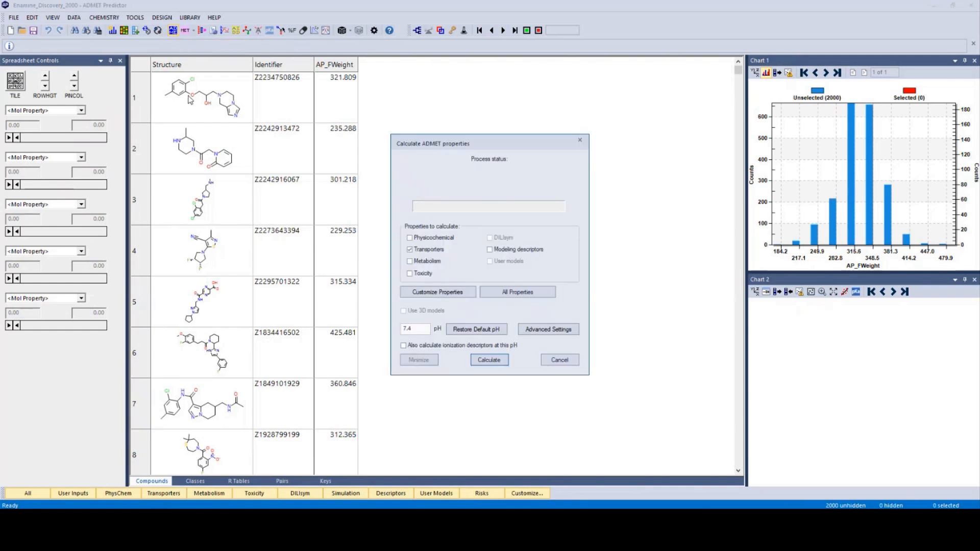
left_click(411, 250)
left_click(411, 238)
left_click(410, 261)
left_click(410, 274)
left_click(489, 250)
left_click(411, 238)
left_click(410, 262)
left_click(410, 273)
left_click(490, 250)
Step: Exclude the BCRP_Substr through OAT1_Km properties from the custom transporter list, and include all available properties again
left_click(443, 295)
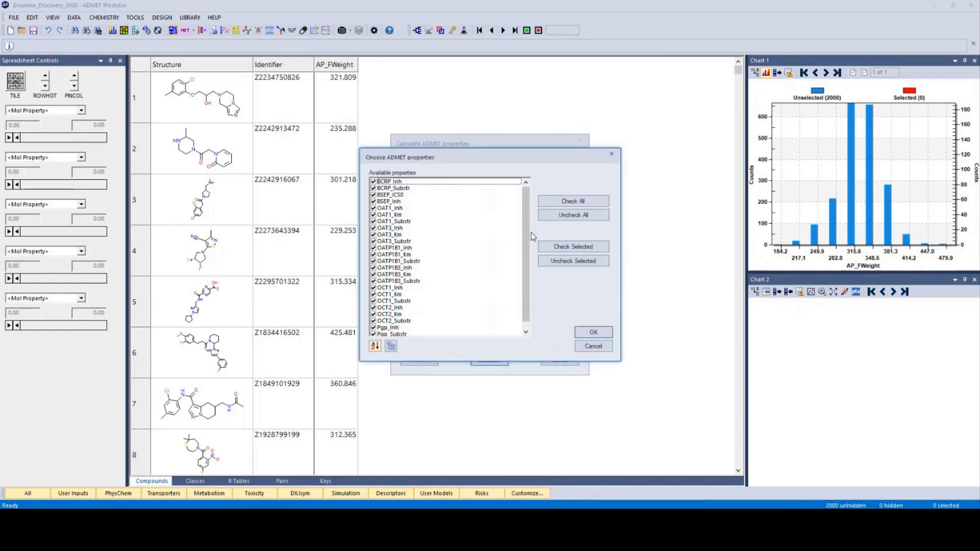
scroll(406, 198, "down", 1)
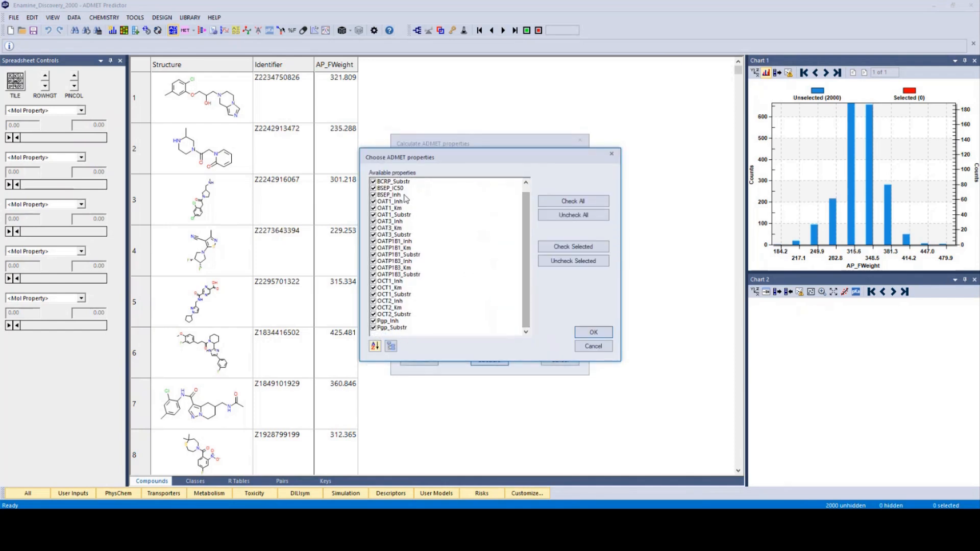
left_click(373, 181)
left_click(373, 188)
left_click(373, 194)
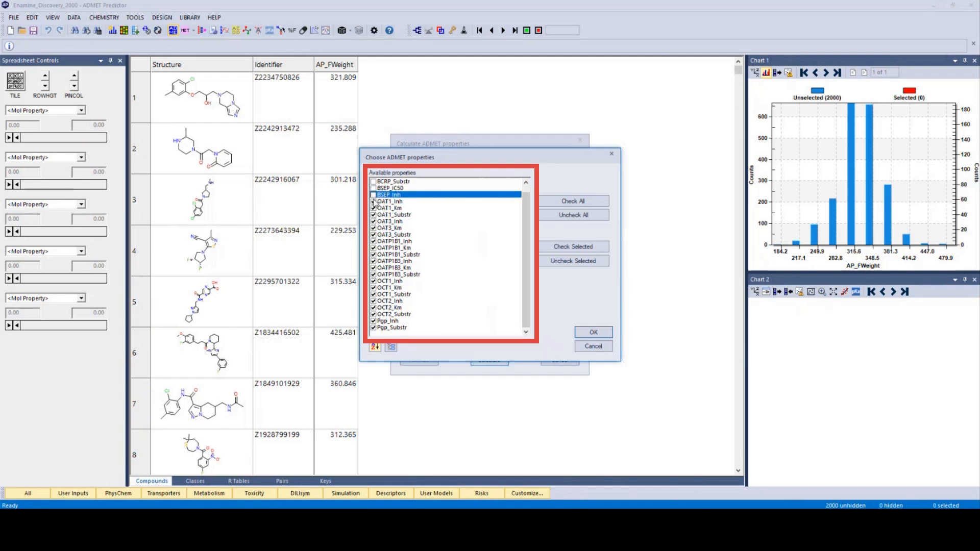
left_click(373, 202)
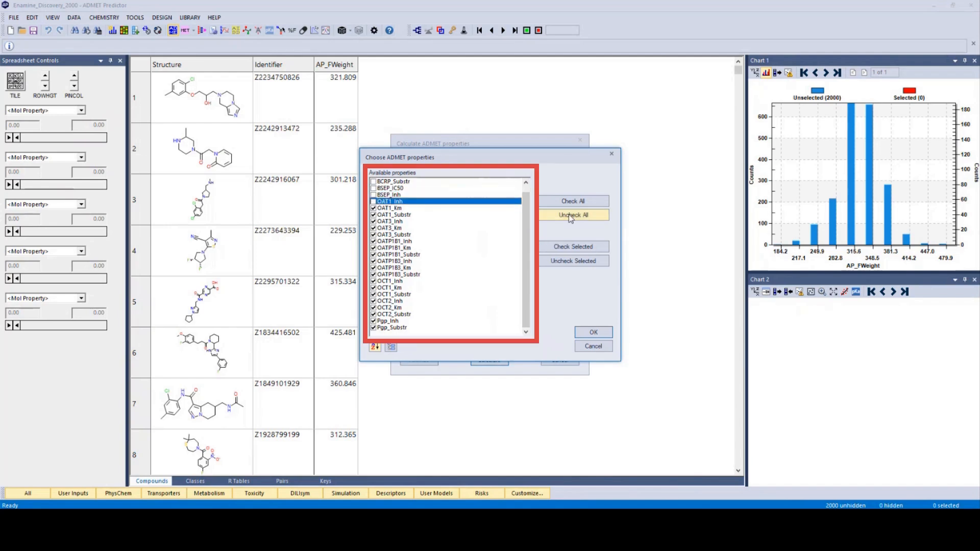
left_click(373, 208)
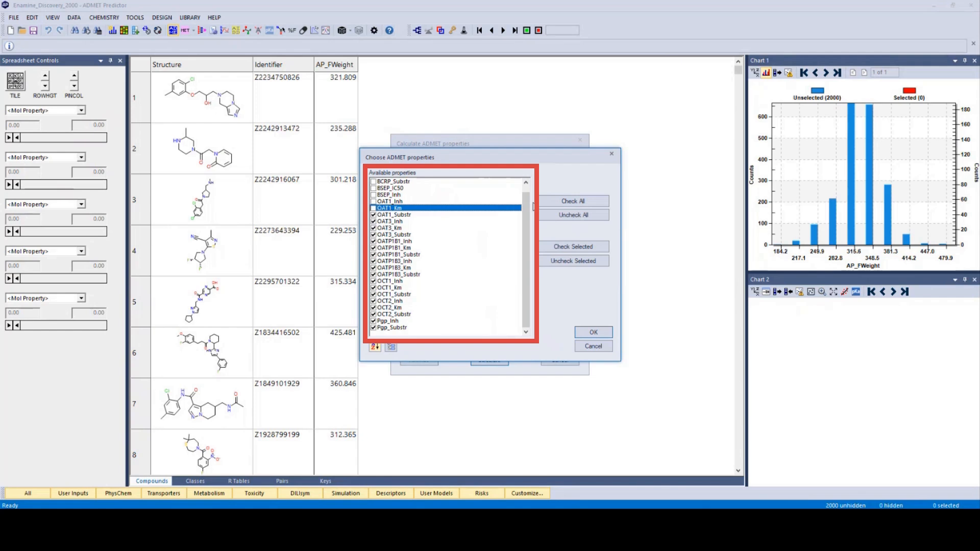
left_click(564, 203)
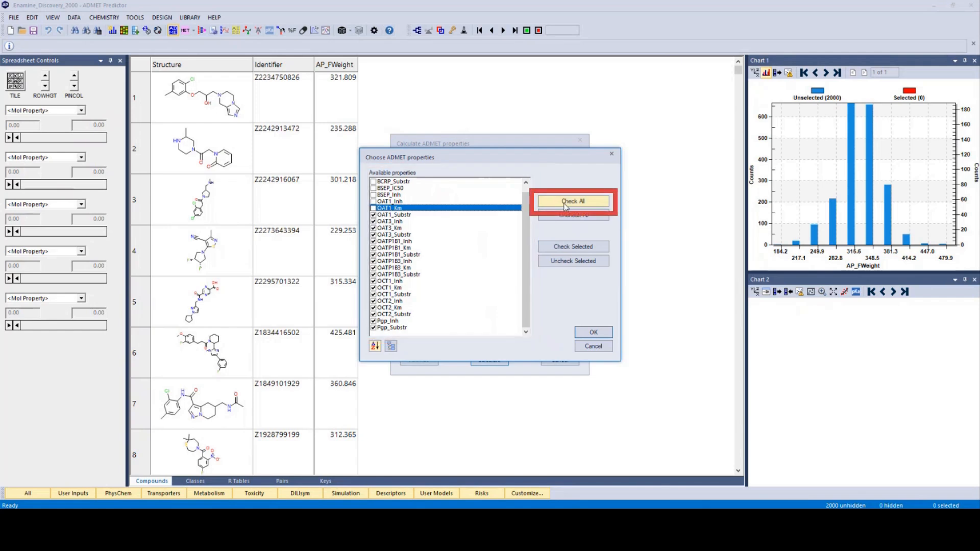
left_click(594, 333)
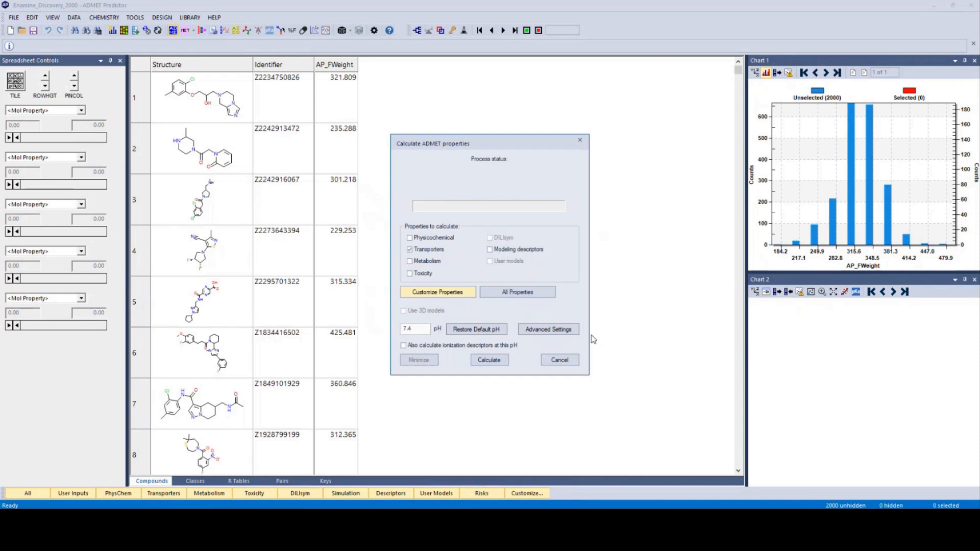
Step: Calculate the transporter properties at pH 7.4 and show the Transporters columns in the spreadsheet, starting from TRNS Substr
left_click(493, 363)
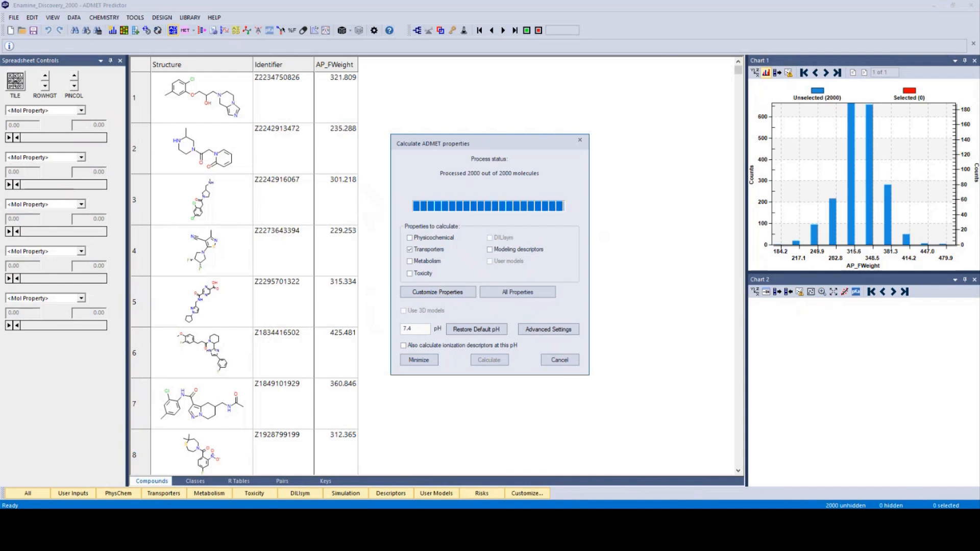
left_click_drag(325, 468, 362, 467)
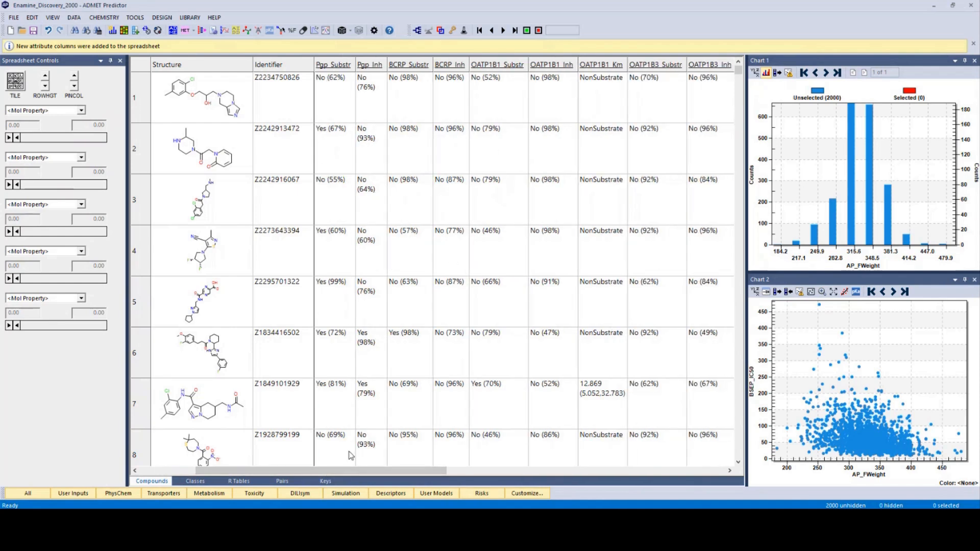
left_click(171, 495)
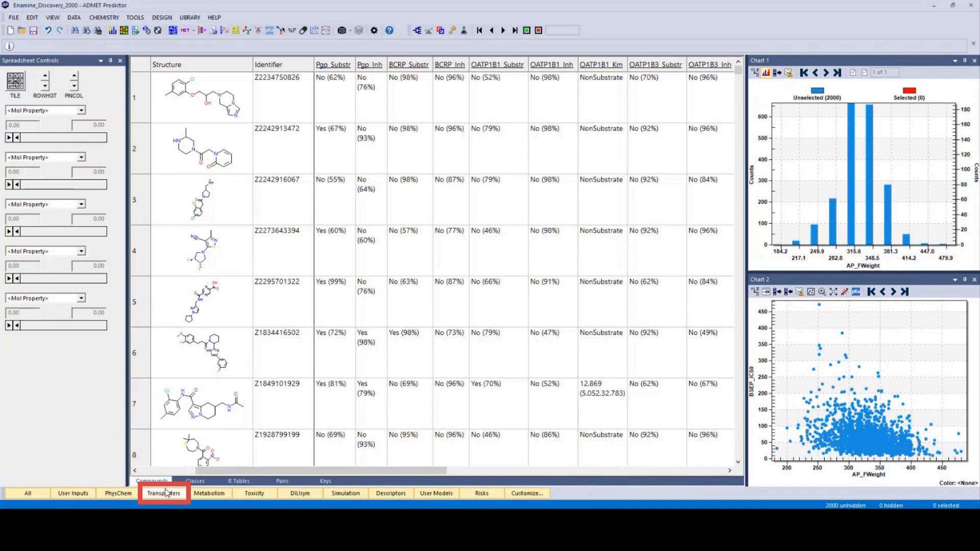
left_click_drag(240, 470, 218, 471)
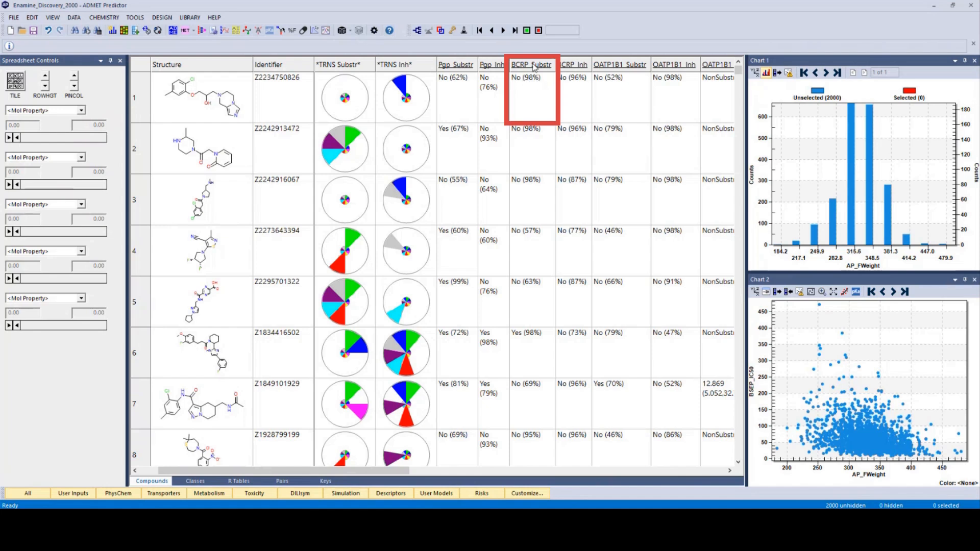
mouse_move(535, 67)
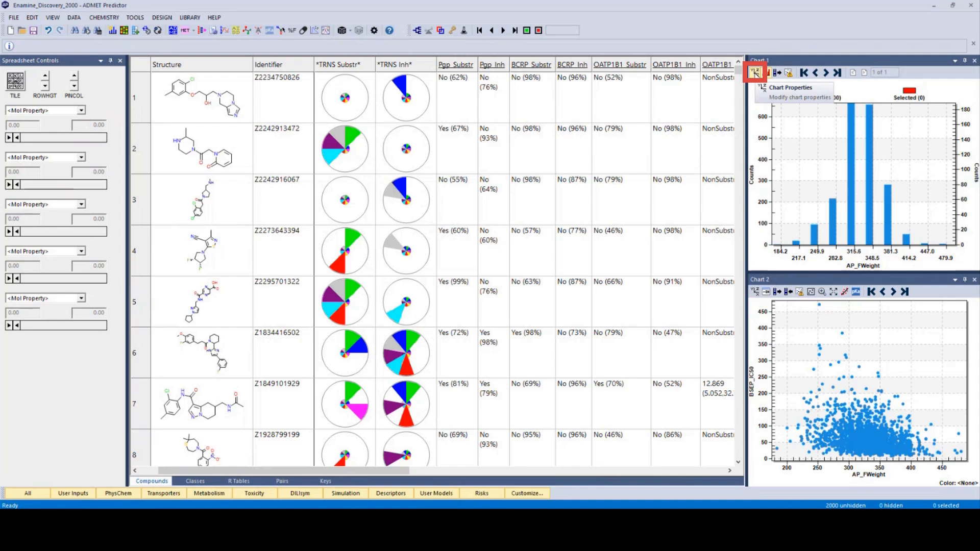
Step: Change the Chart 1 histogram to plot the Pgp_Substr attribute
left_click(755, 72)
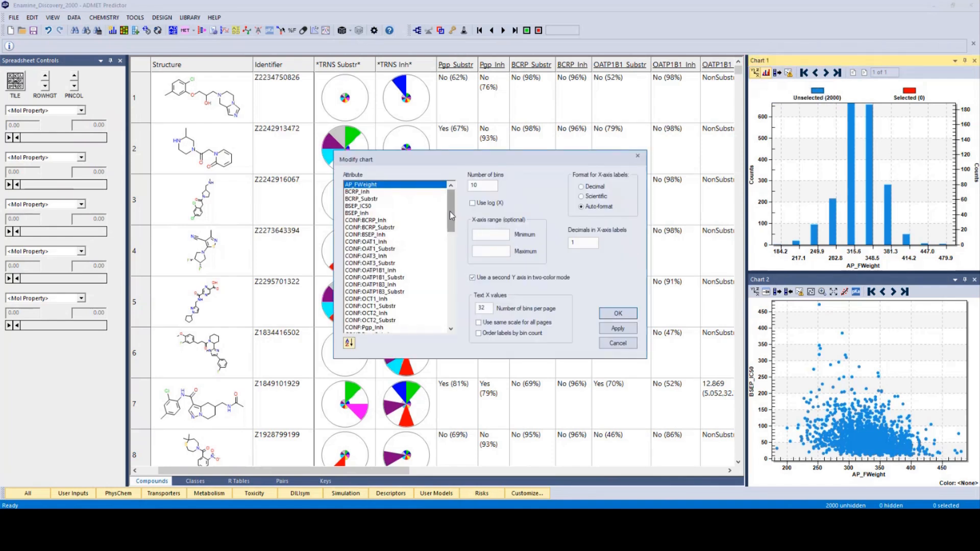
scroll(449, 212, "down", 4)
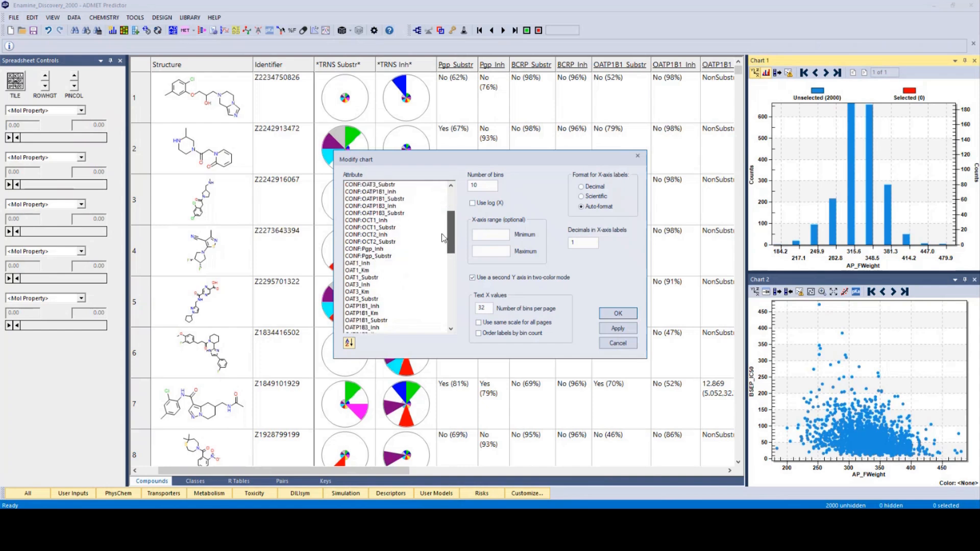
left_click_drag(442, 235, 446, 296)
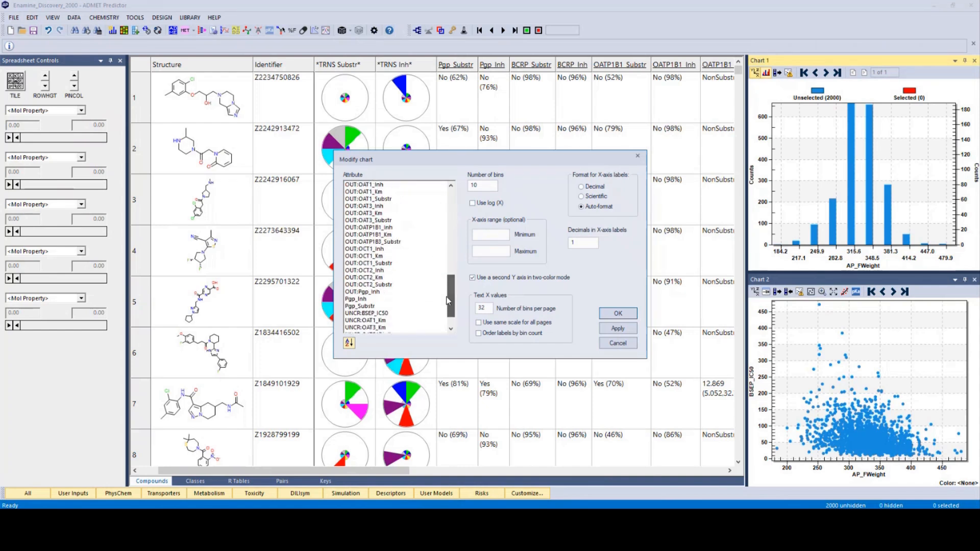
left_click(364, 307)
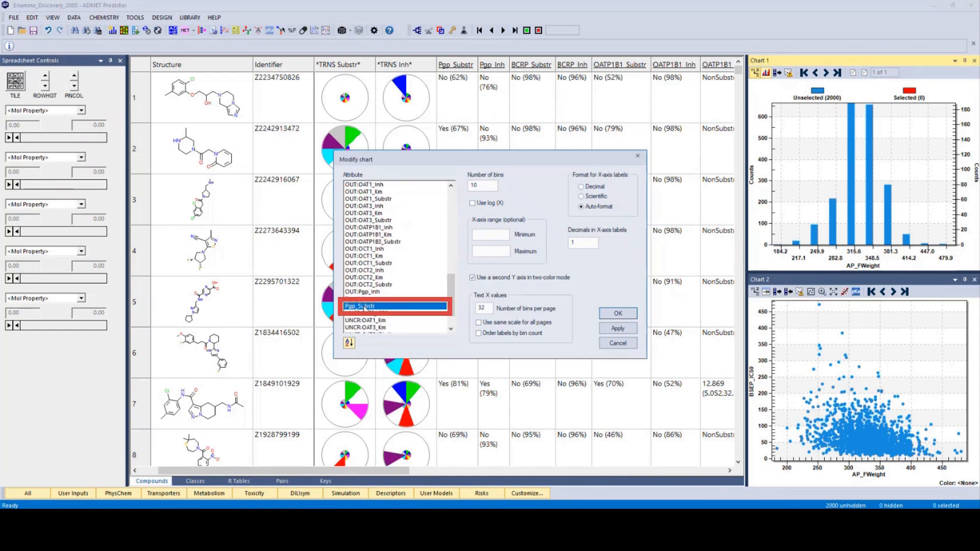
left_click(614, 317)
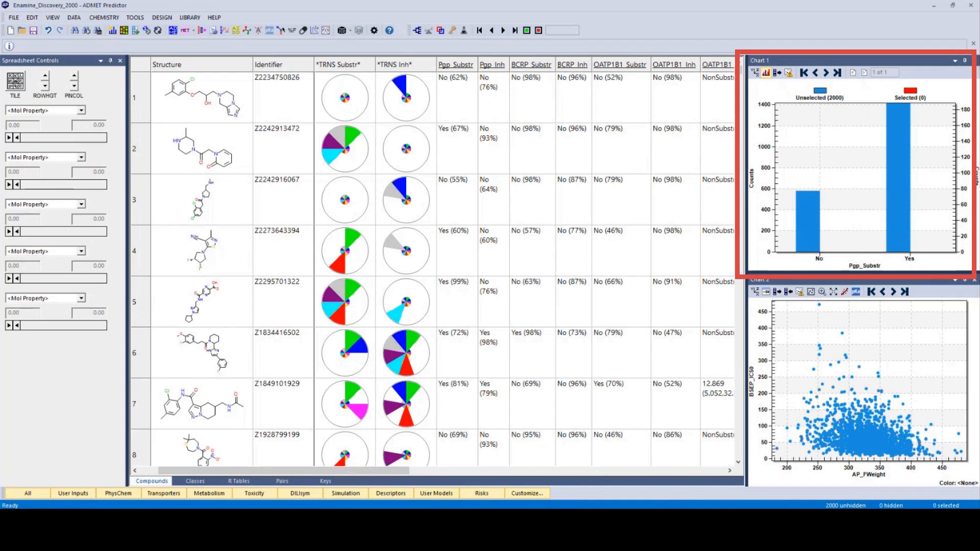
Step: Set the Chart 2 scatter plot to CONF:Pgp_Inh on the X axis and CONF:Pgp_Substr on the Y axis
left_click(756, 293)
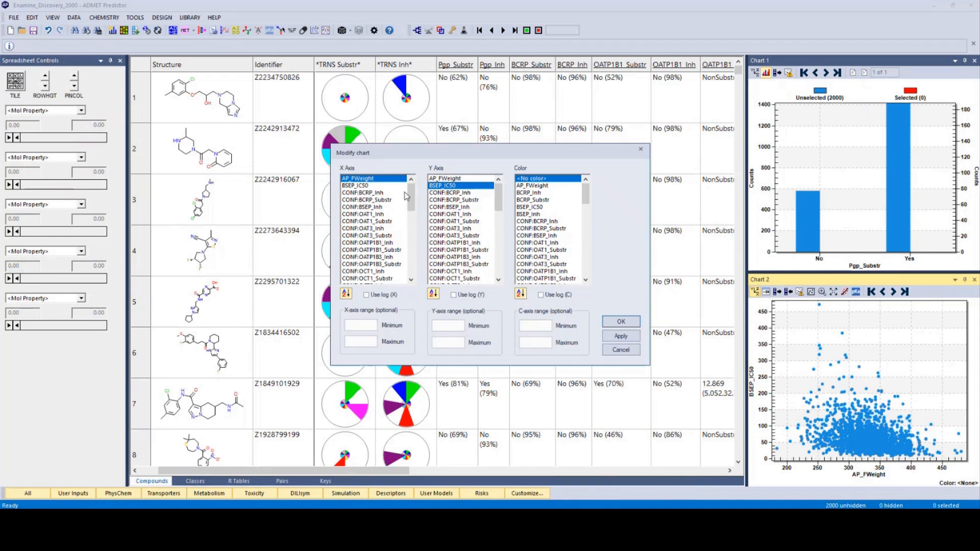
left_click_drag(409, 196, 411, 217)
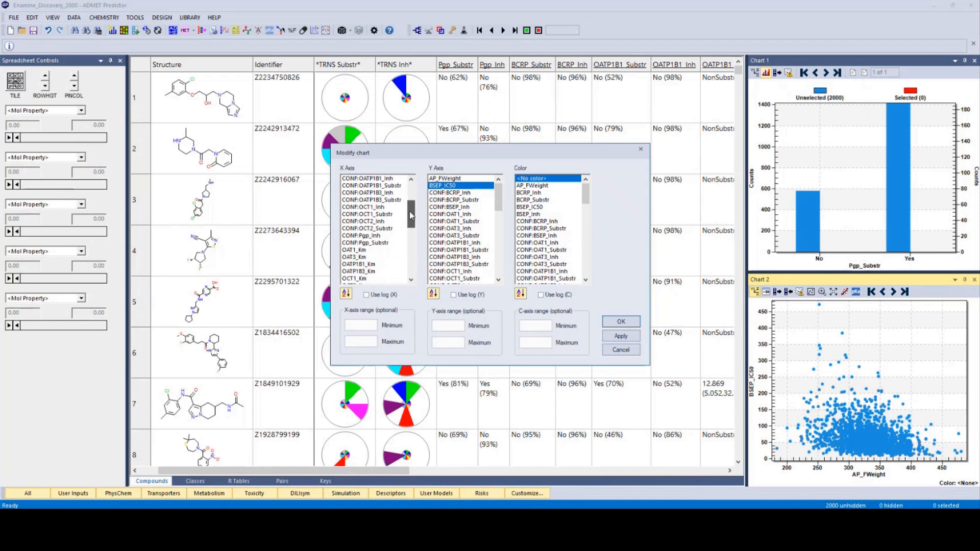
left_click(369, 236)
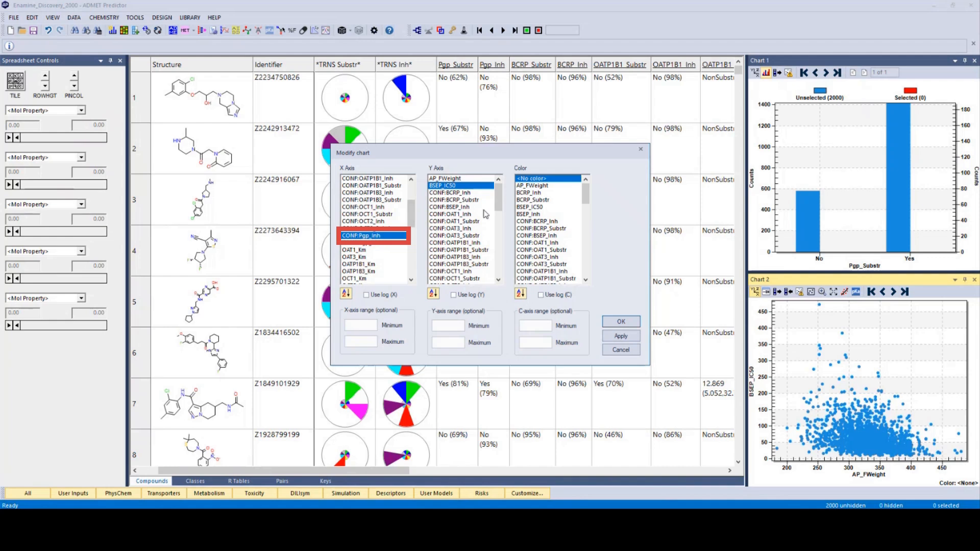
mouse_move(498, 192)
left_mouse_down()
mouse_move(496, 257)
mouse_move(496, 206)
left_mouse_up()
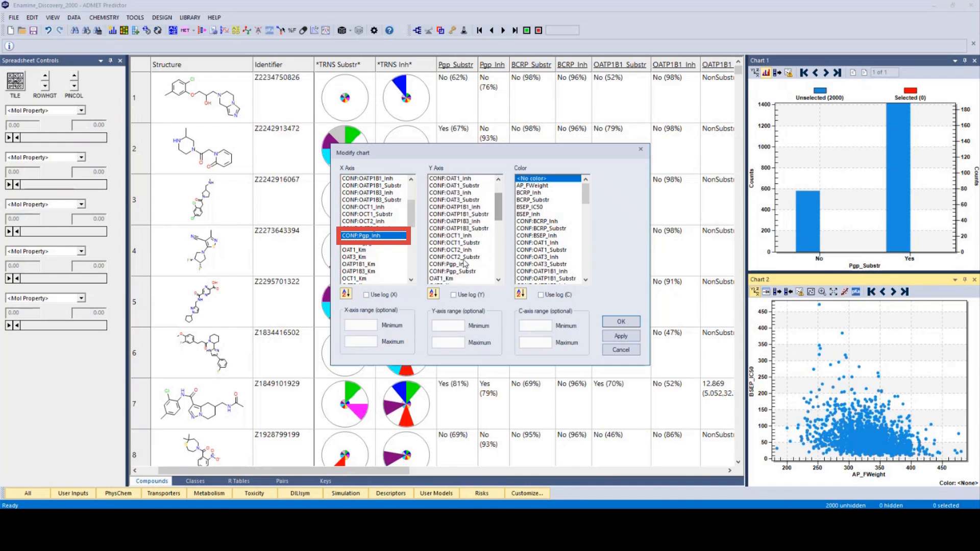
left_click(461, 272)
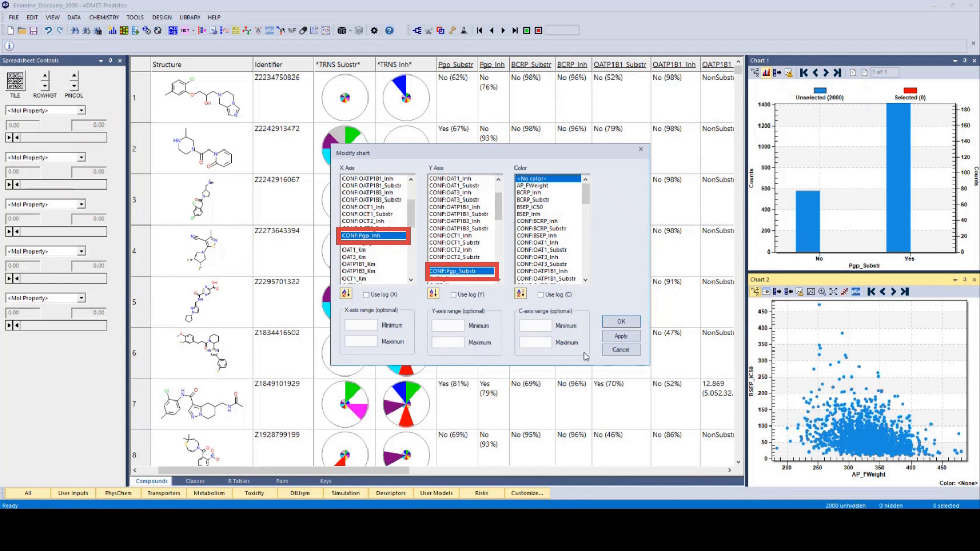
left_click(616, 321)
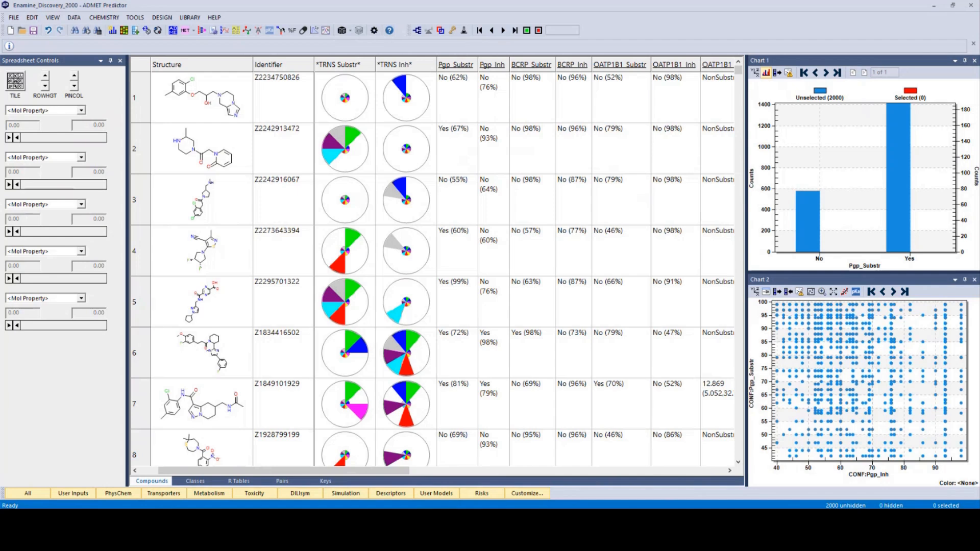
Step: Start a structure/property query, clear its existing query text, and launch the Query Wizard
left_click(32, 19)
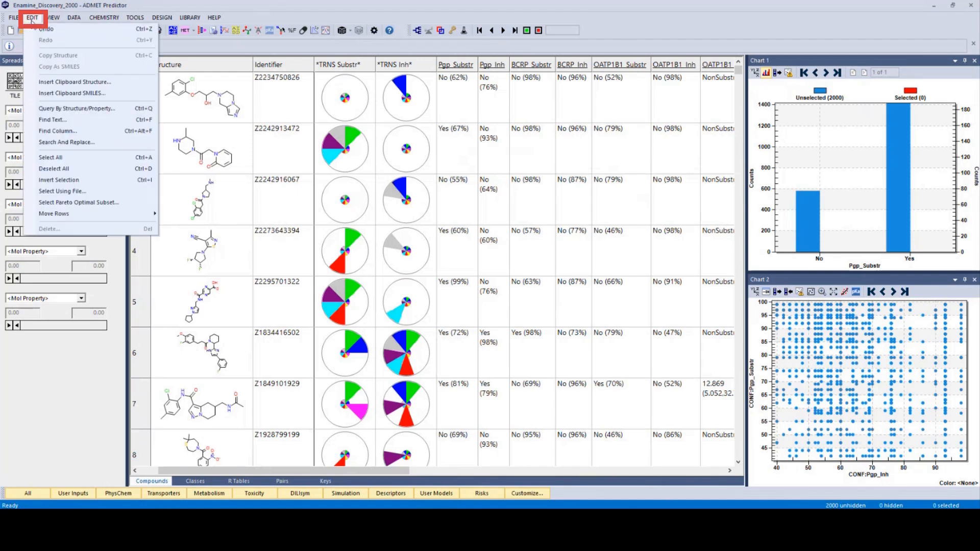
left_click(67, 109)
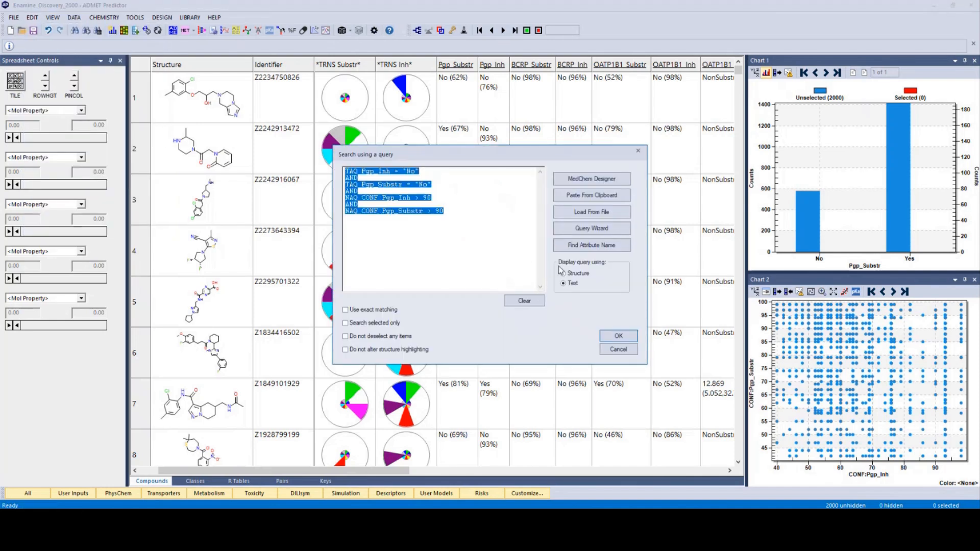
left_click(524, 300)
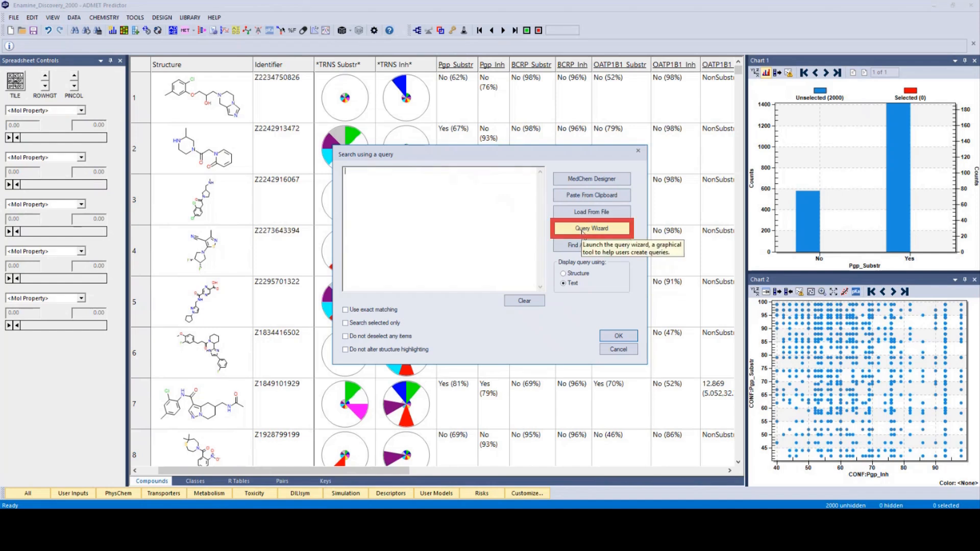
left_click(584, 231)
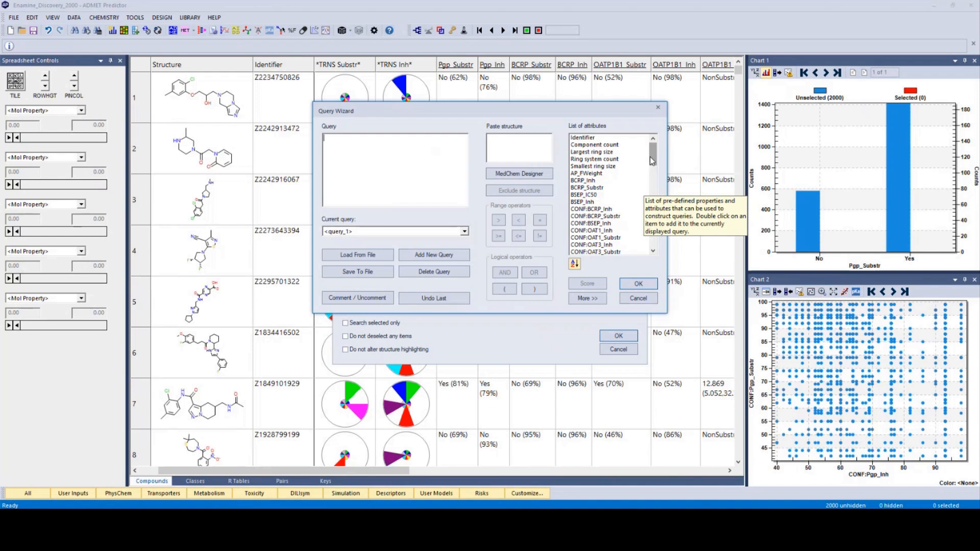
Step: Add the condition Pgp_Inh = "No" to the query
left_click_drag(654, 154, 652, 236)
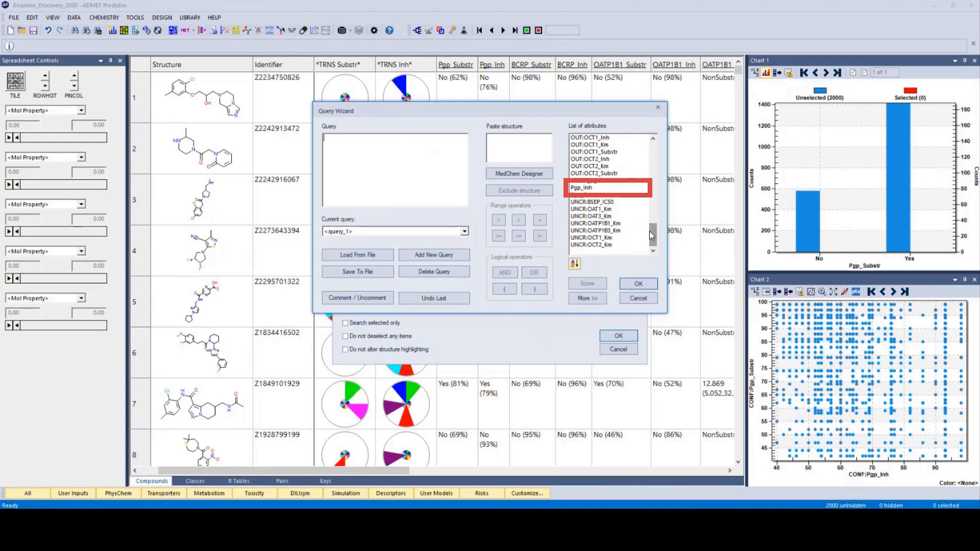
left_click(592, 188)
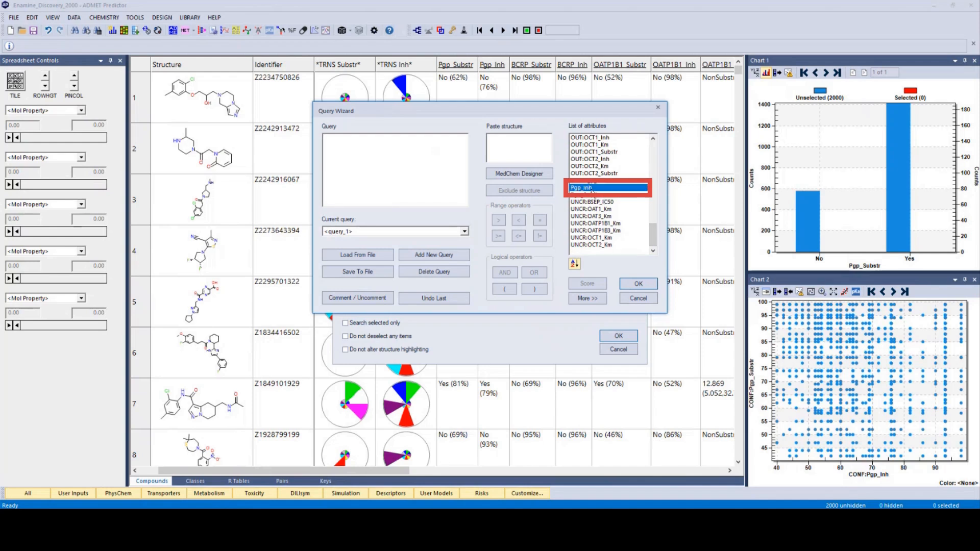
double_click(592, 189)
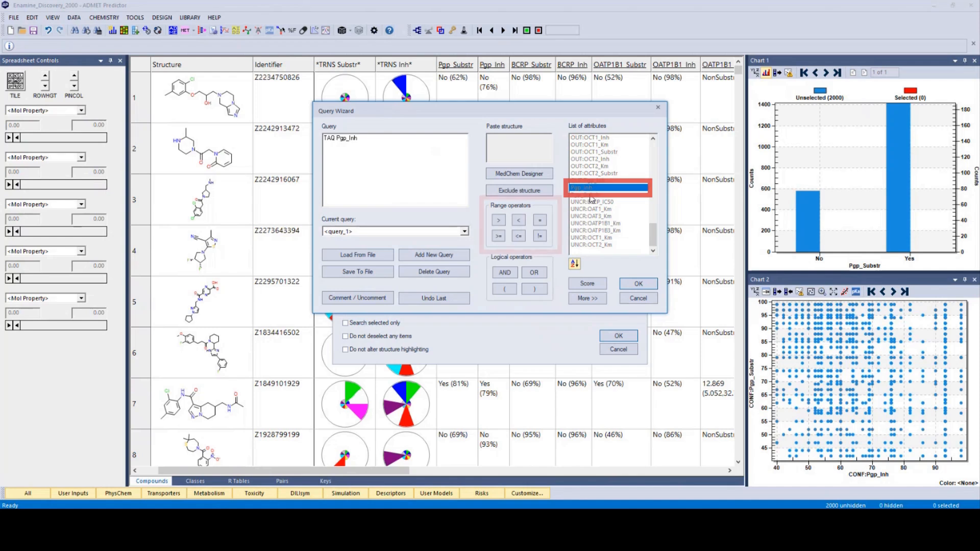
left_click(541, 223)
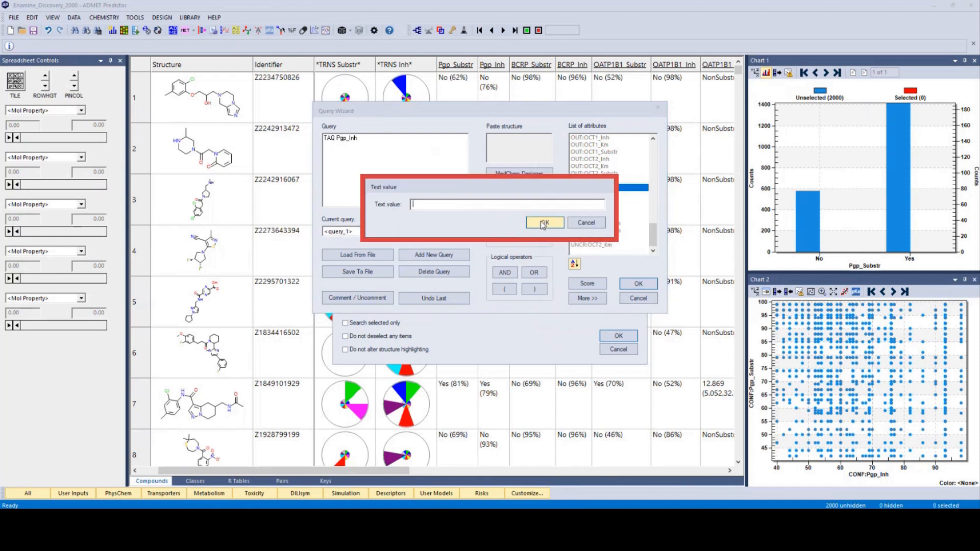
type("No")
left_click(539, 223)
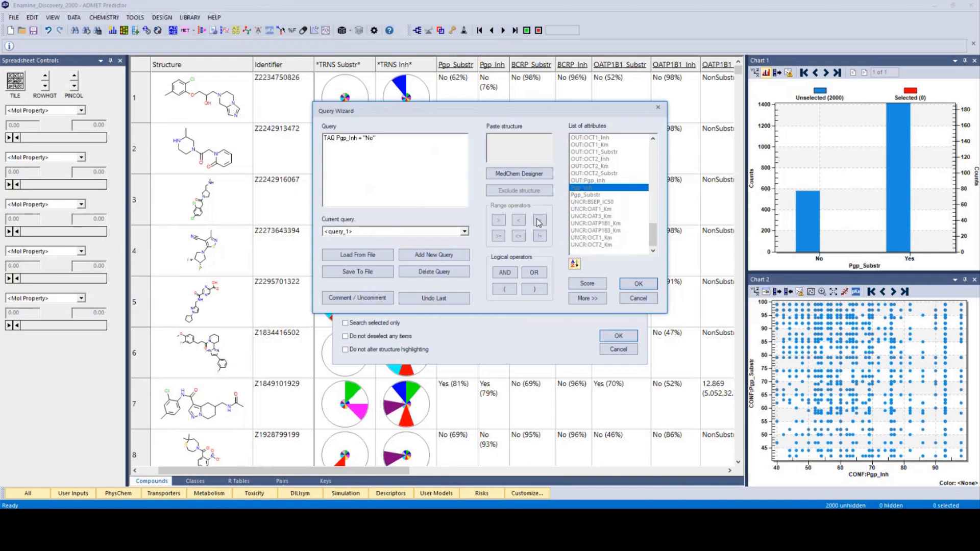
Step: Extend the query with AND and the condition Pgp_Substr = "No"
left_click(506, 272)
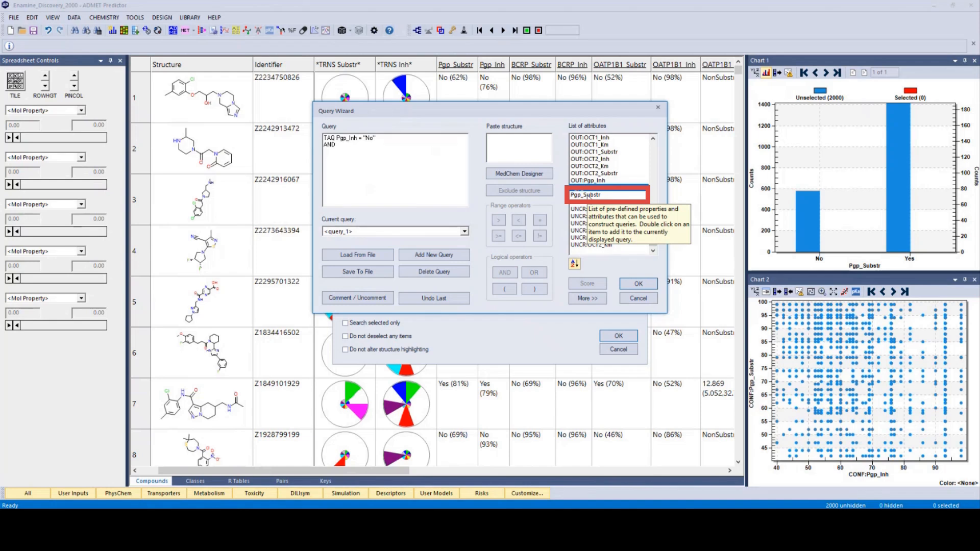
double_click(588, 196)
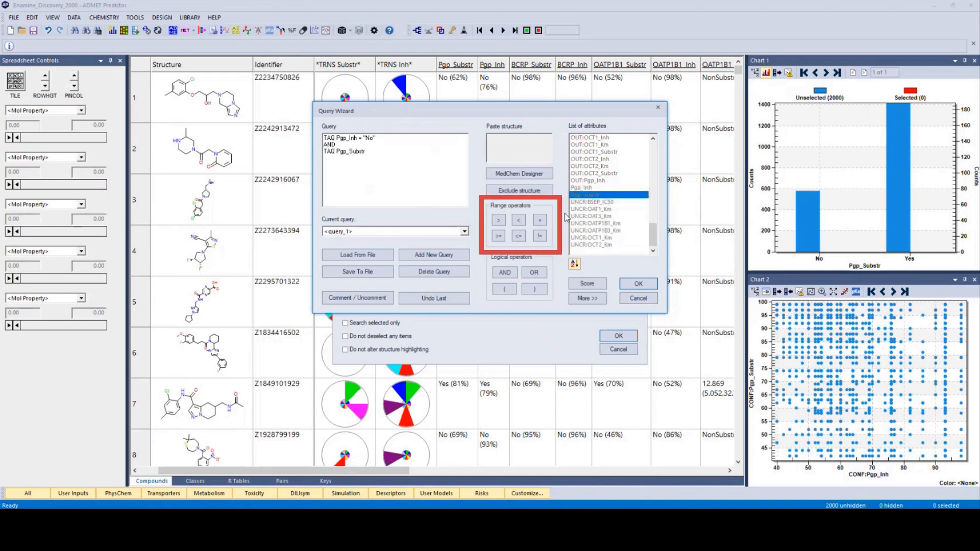
left_click(542, 222)
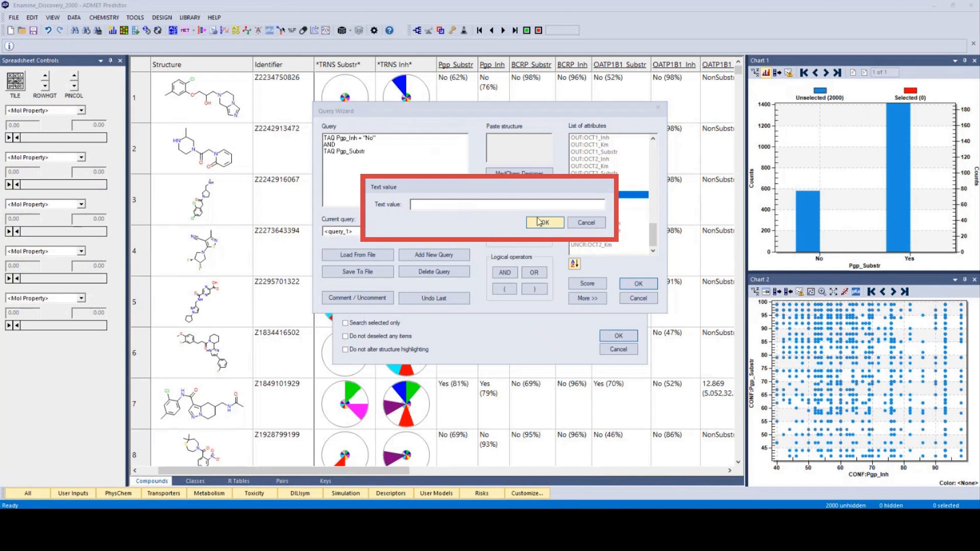
type("No")
left_click(540, 222)
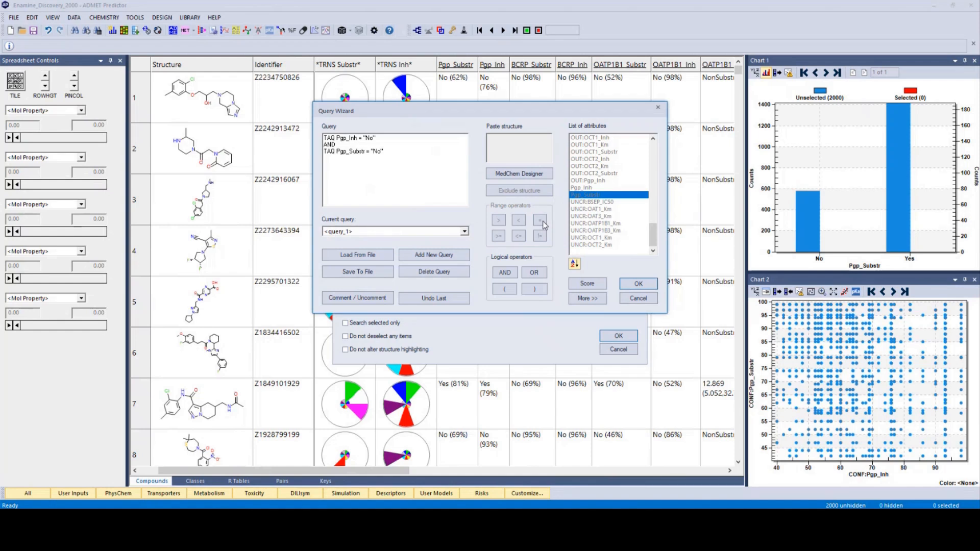
Step: Extend the query with AND and the condition CONF:Pgp_Inh > 90
left_click(507, 273)
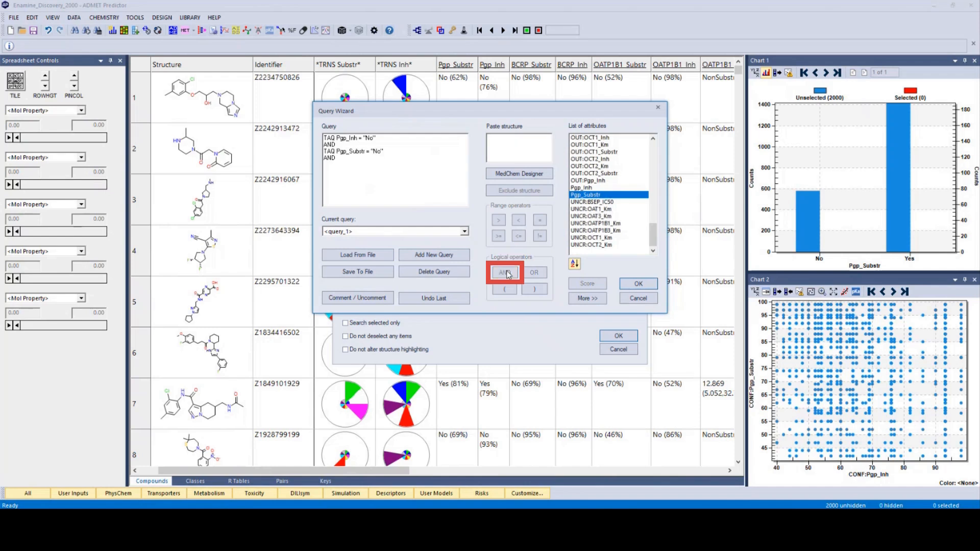
left_click_drag(654, 238, 660, 192)
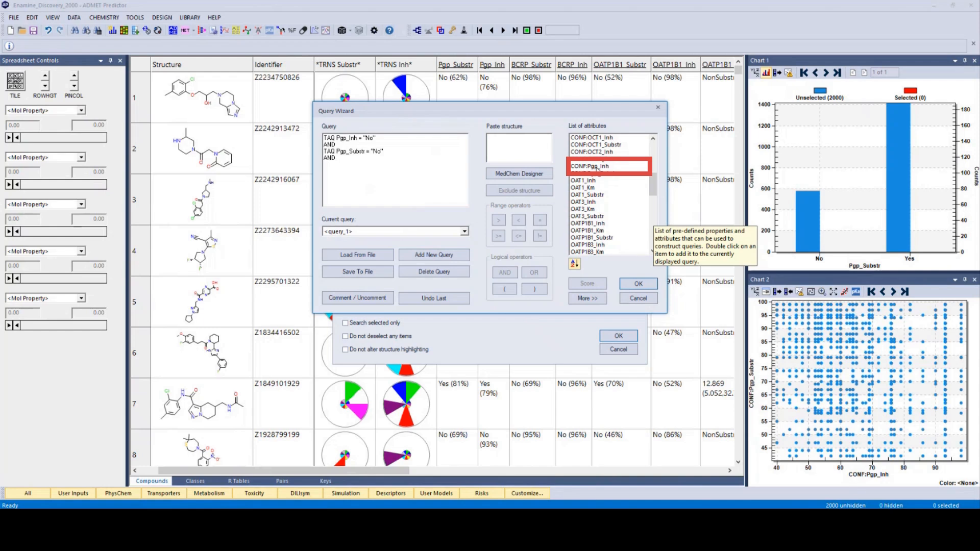
double_click(597, 167)
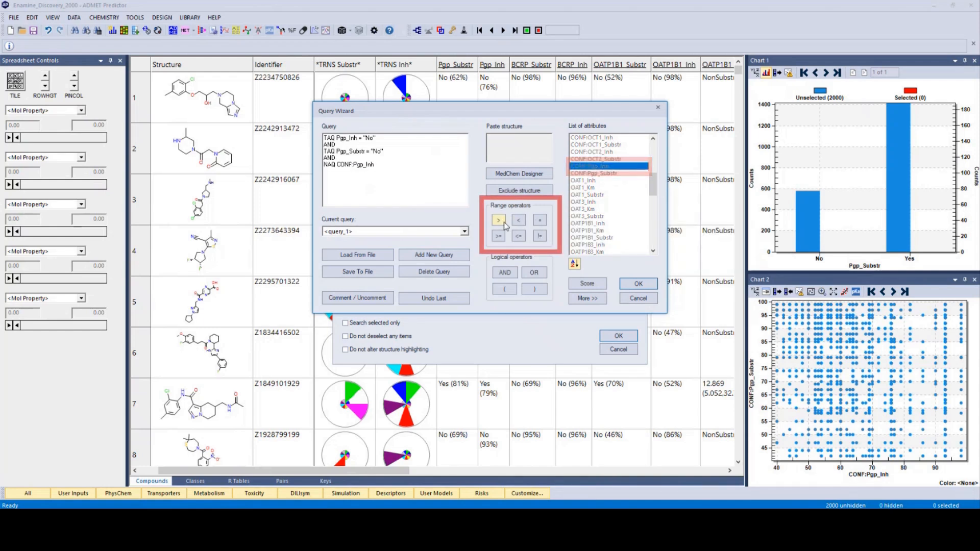
left_click(498, 221)
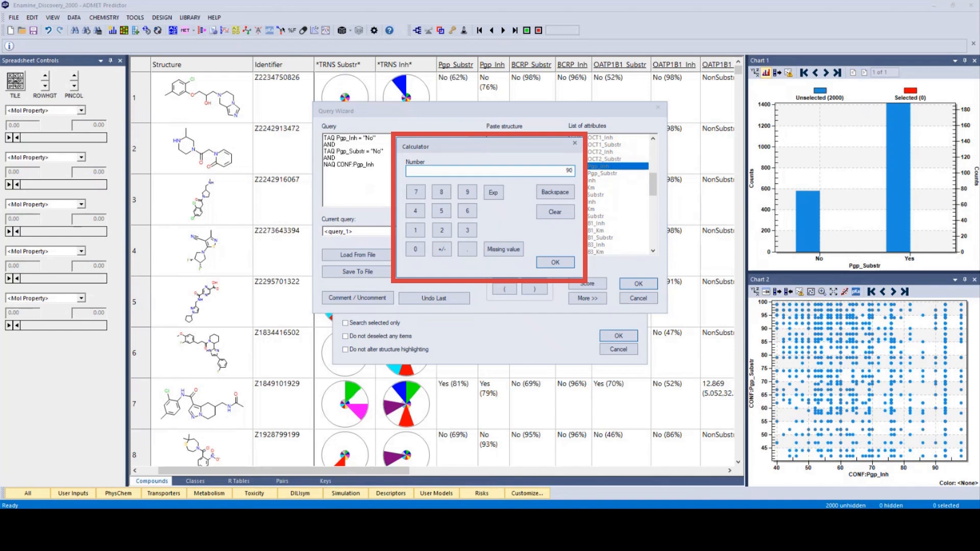
left_click(549, 263)
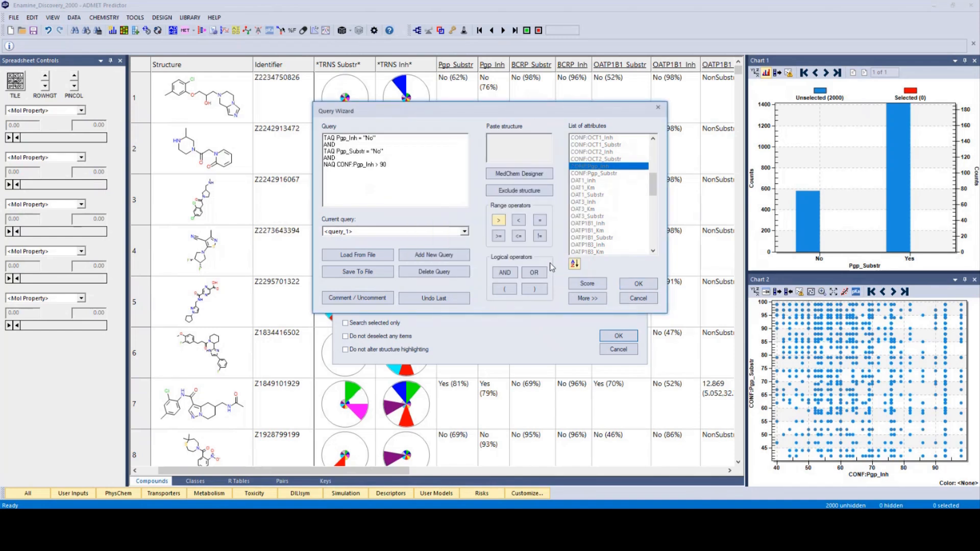
Step: Extend the query with AND and the condition CONF:Pgp_Substr > 90, and run the completed query on the compounds
left_click(503, 273)
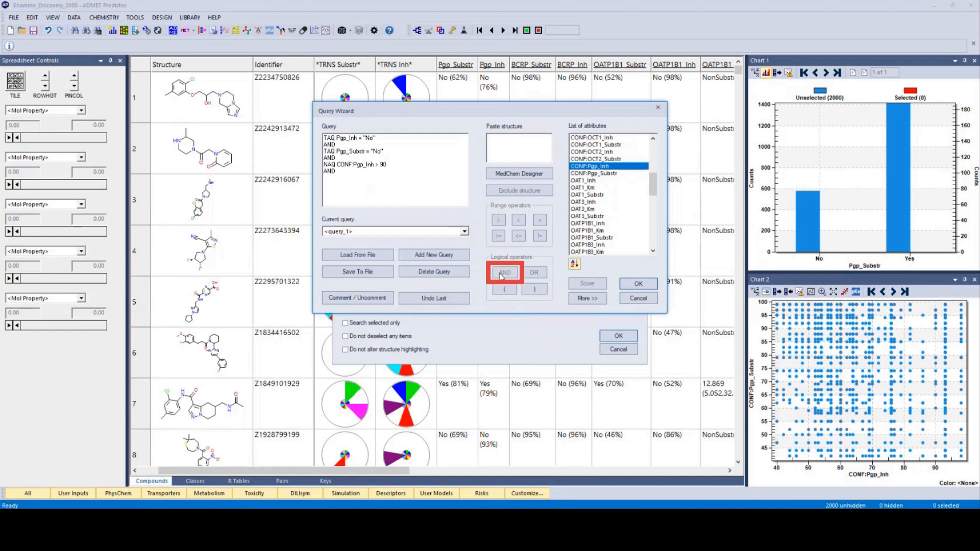
left_click(612, 175)
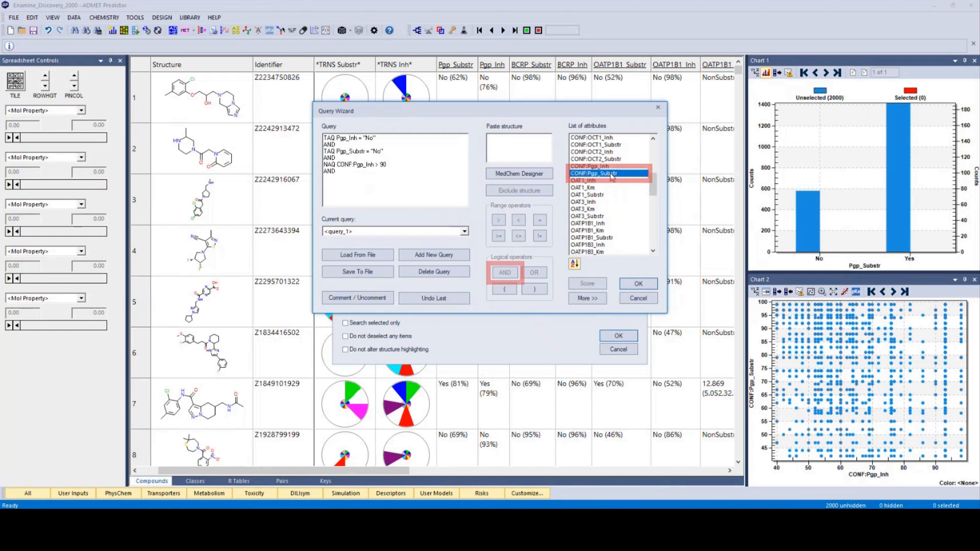
double_click(611, 175)
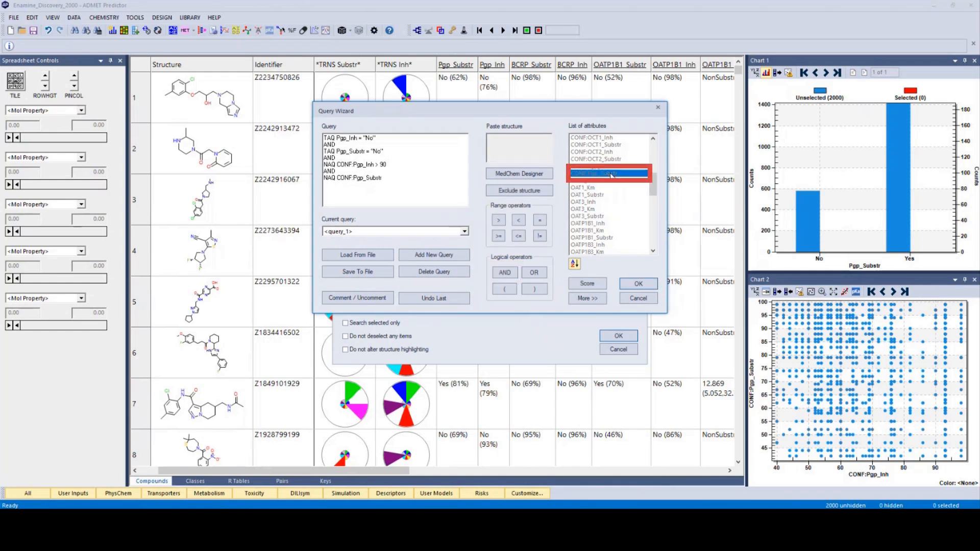
left_click(499, 221)
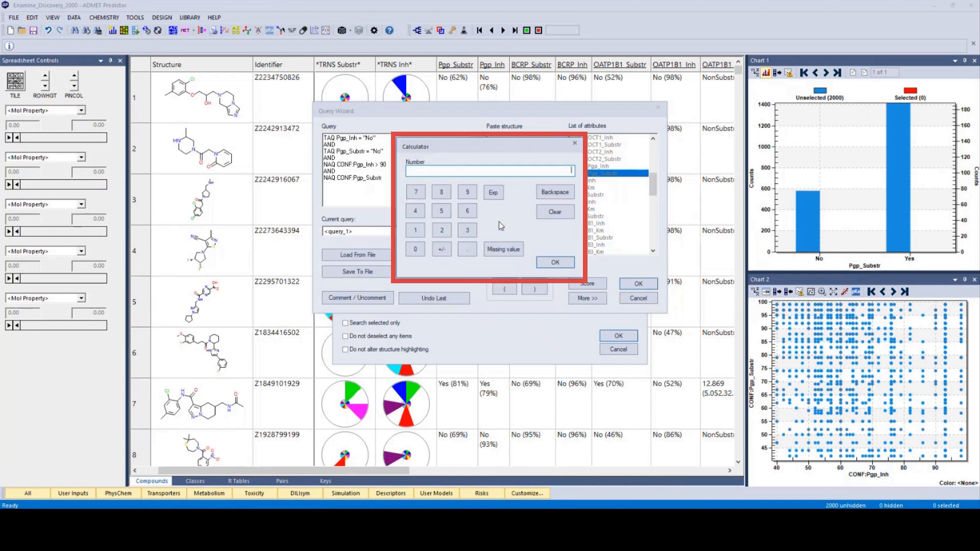
type("90")
left_click(554, 263)
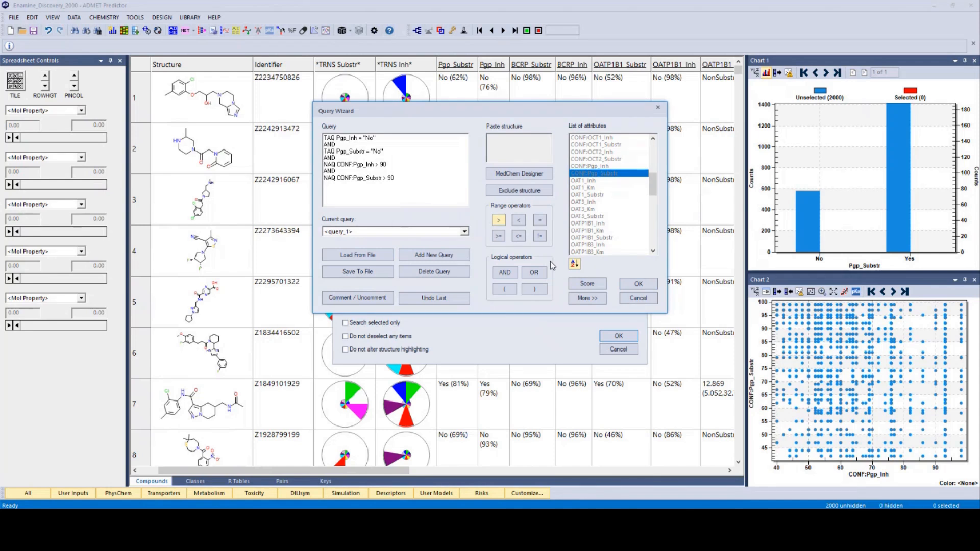
left_click(639, 284)
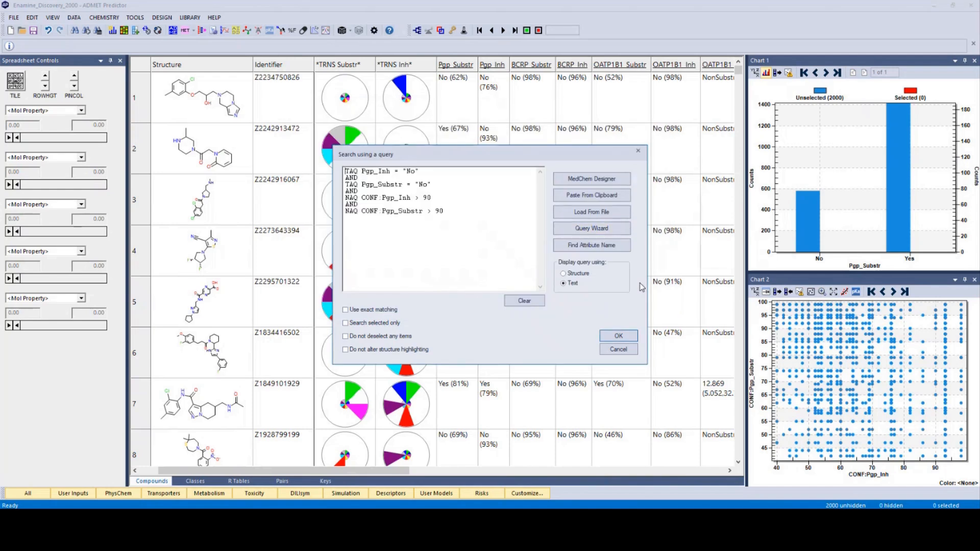
left_click(618, 337)
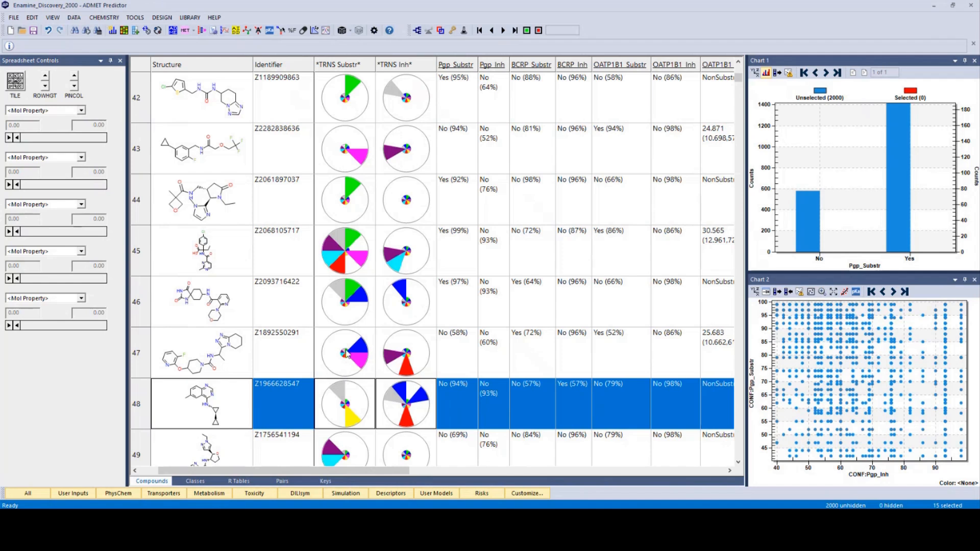
Step: Hide the unselected compounds in the spreadsheet
left_click(51, 20)
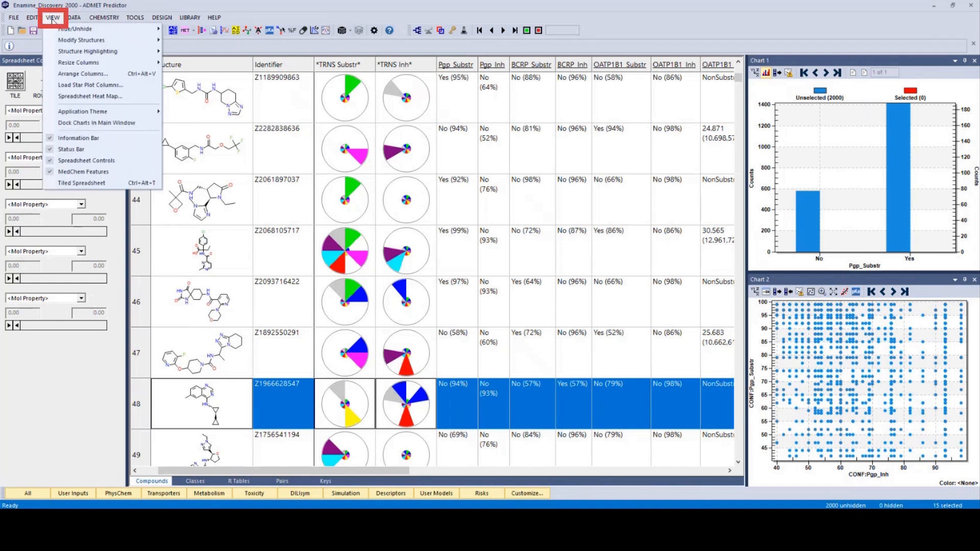
mouse_move(77, 29)
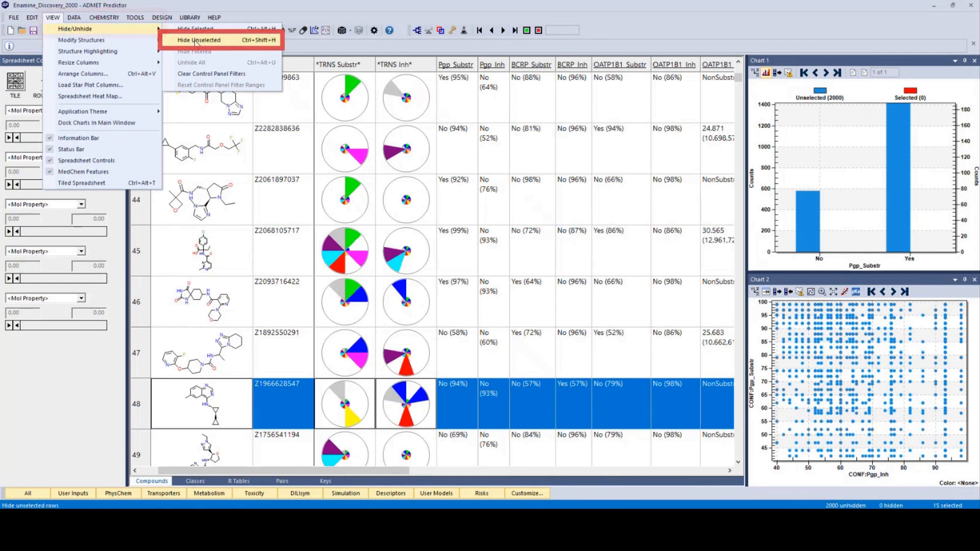
left_click(195, 41)
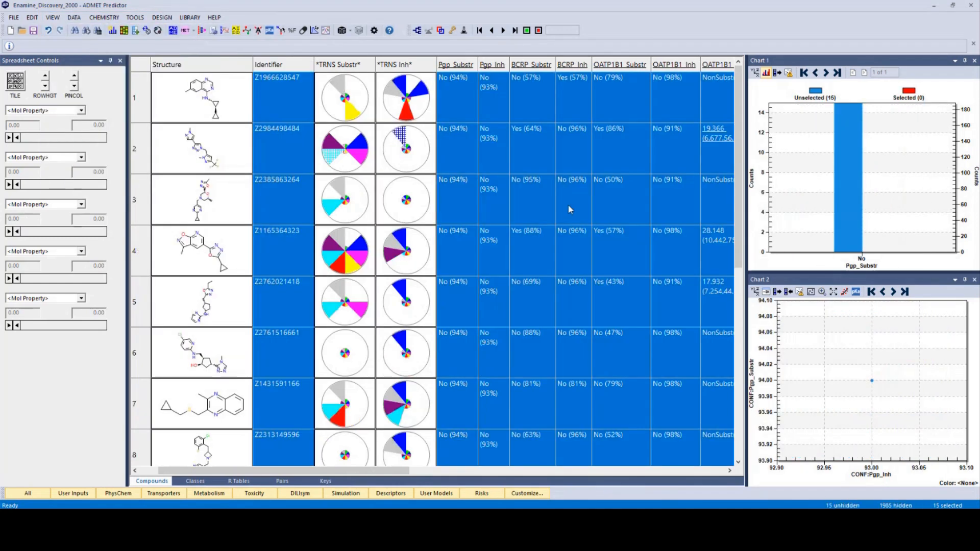
left_click_drag(738, 178, 642, 167)
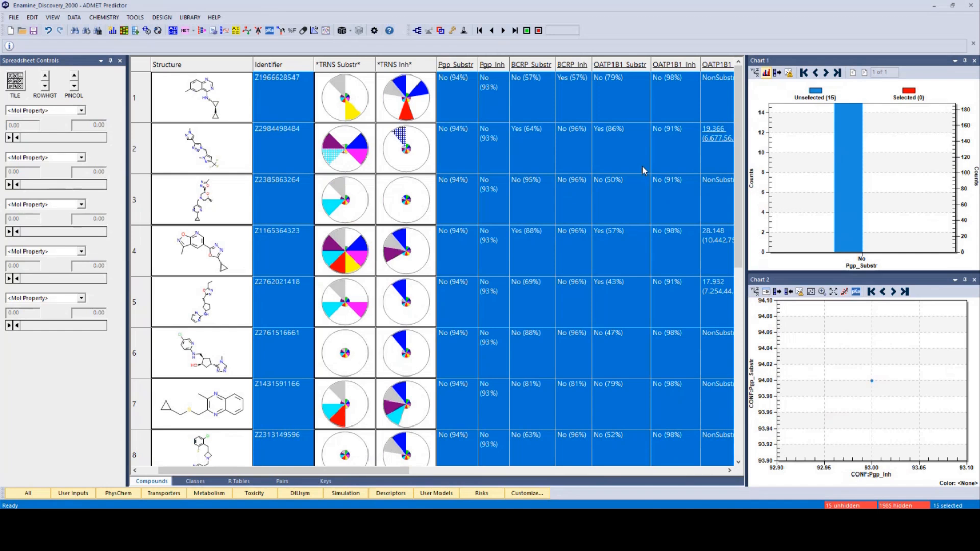
Step: Unhide all compounds and update Chart 1 and Chart 2 to distinguish the selected compounds from the unselected ones
left_click(47, 18)
mouse_move(64, 29)
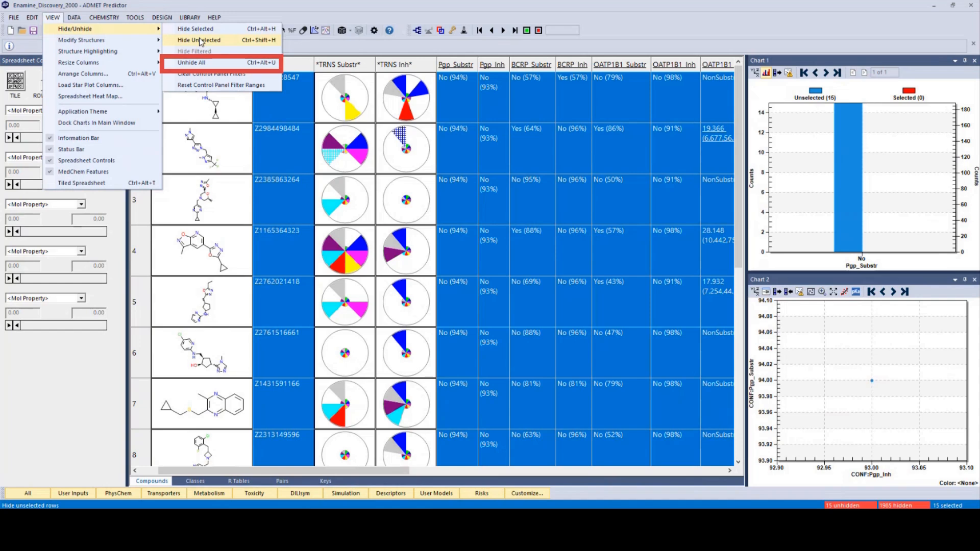
left_click(200, 63)
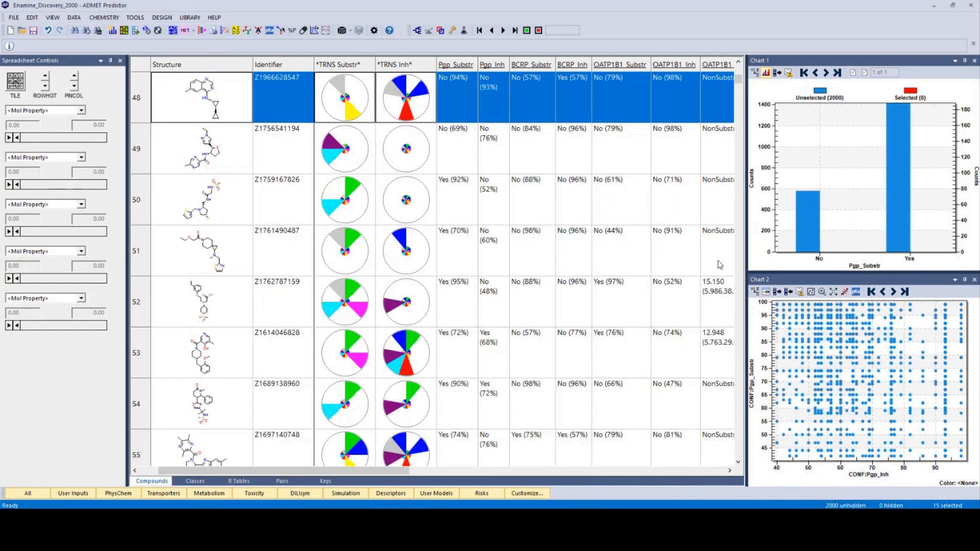
left_click(778, 73)
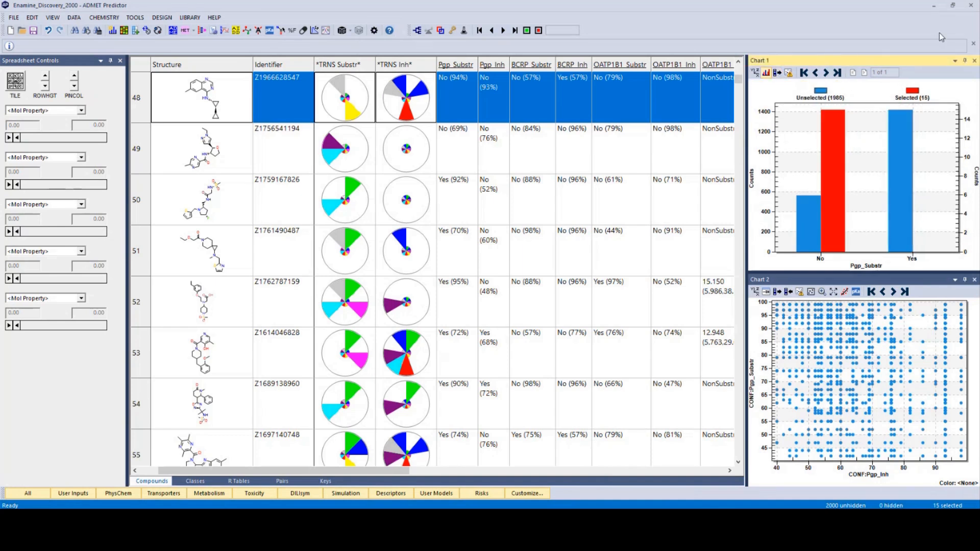
left_click(778, 291)
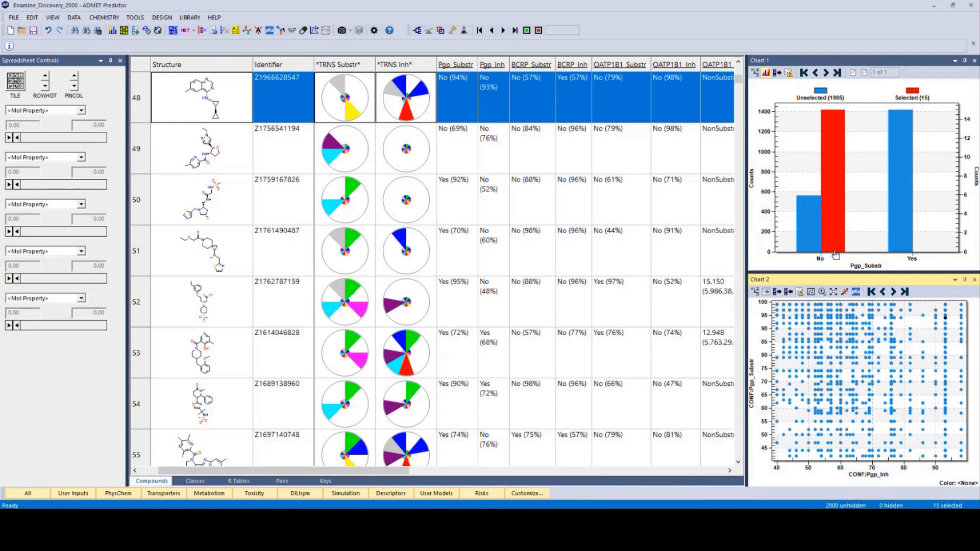
Step: Hide the unselected compounds again and review the rows of the query matches
left_click(51, 20)
mouse_move(69, 30)
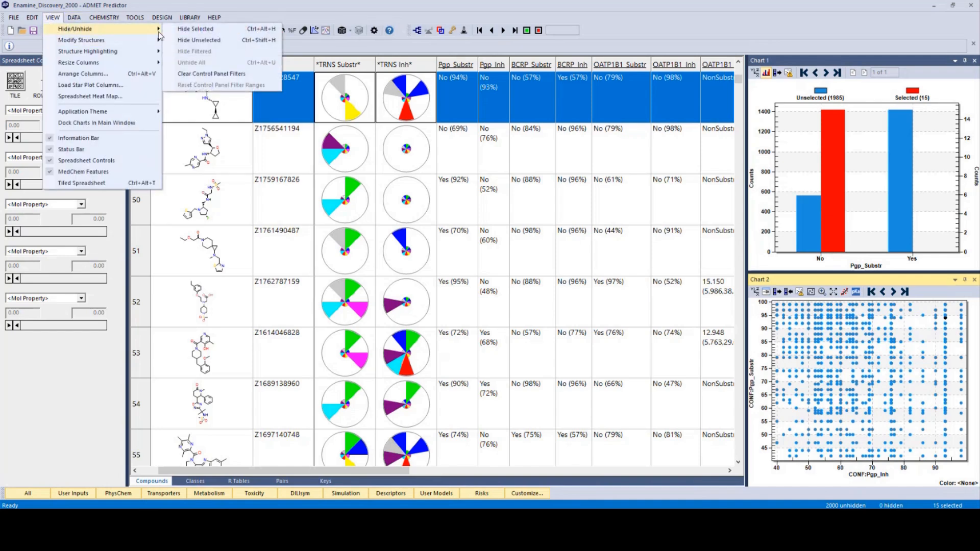
left_click(191, 39)
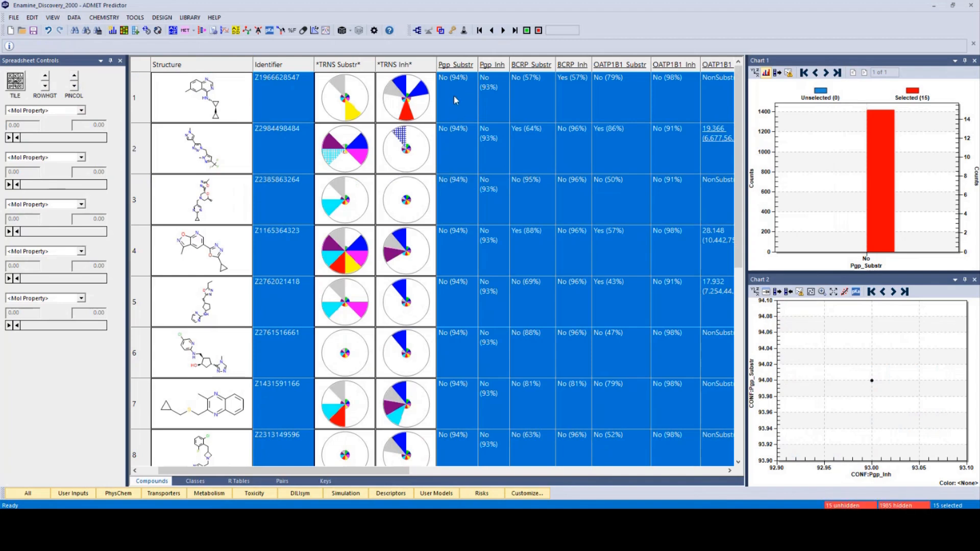
scroll(462, 189, "down", 3)
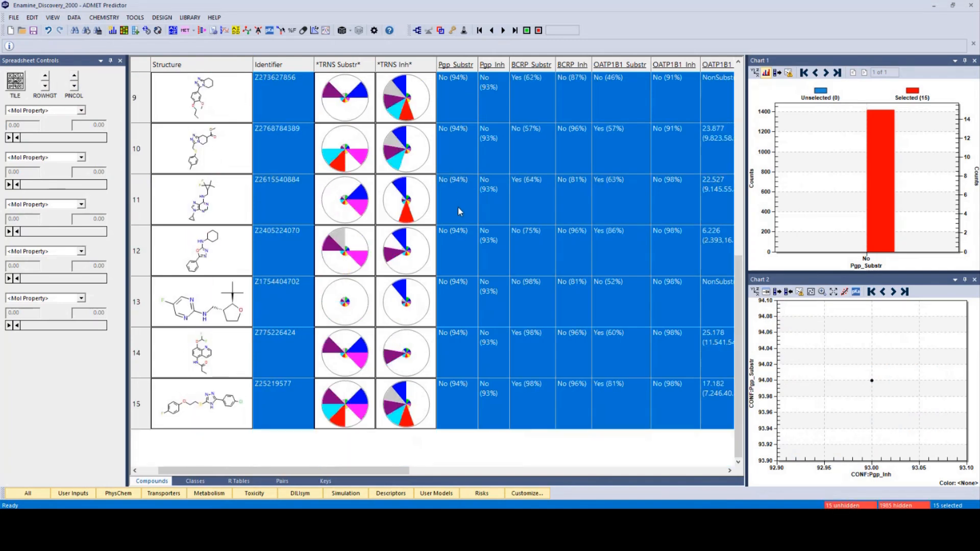
scroll(458, 207, "up", 3)
scroll(458, 207, "down", 3)
scroll(458, 211, "up", 3)
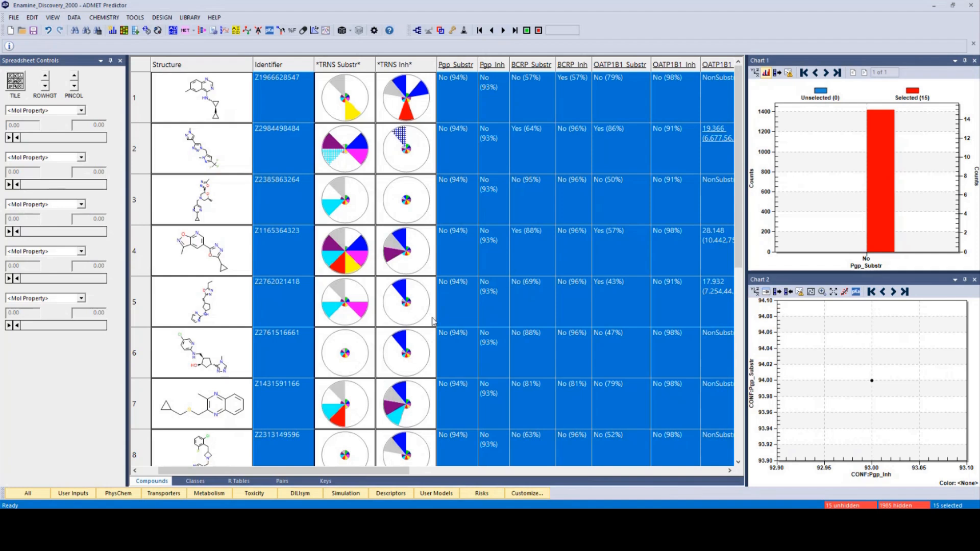
Step: Unhide all compounds in the spreadsheet
left_click(51, 18)
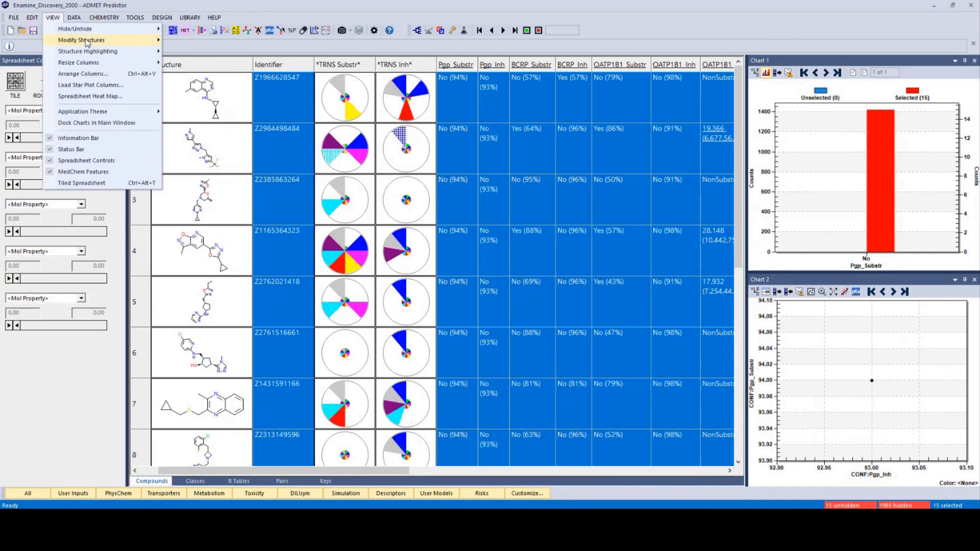
mouse_move(92, 29)
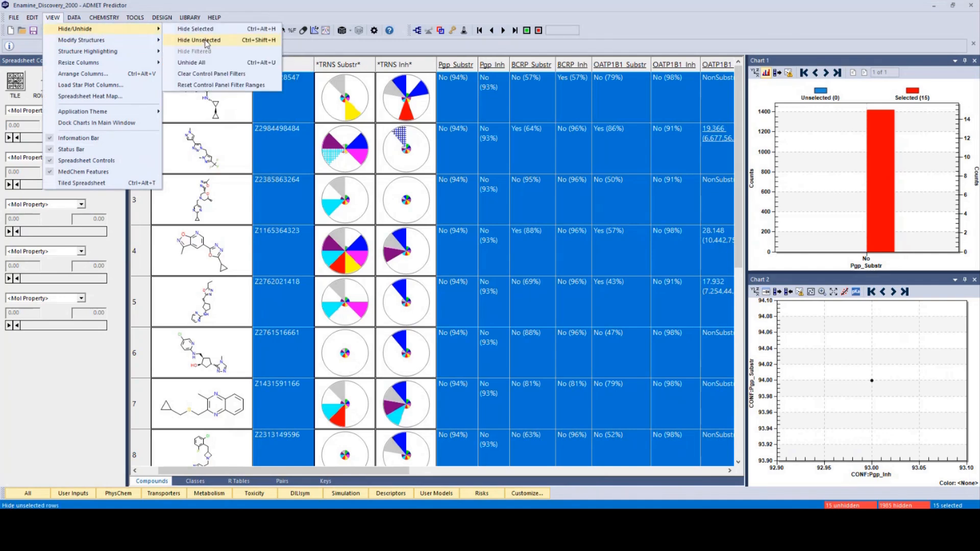
left_click(207, 63)
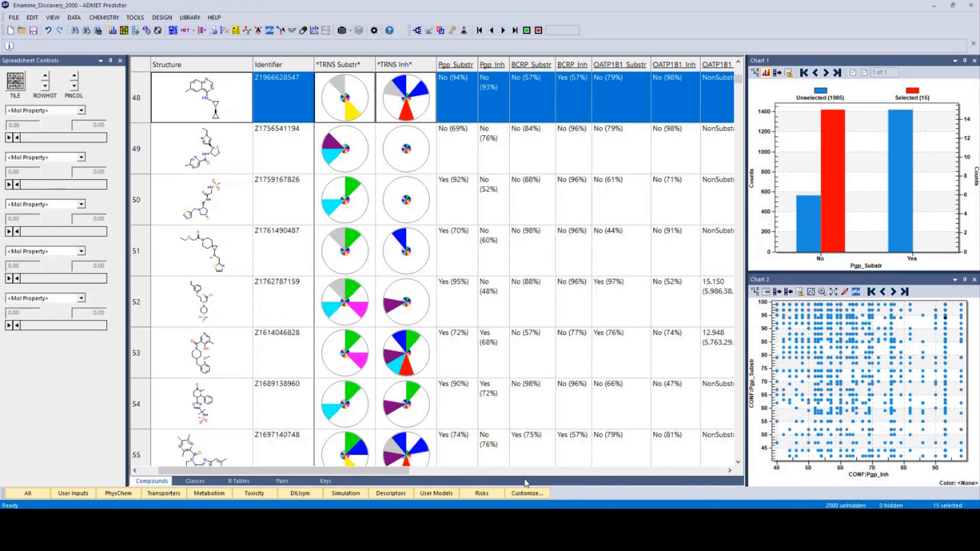
Step: Select the compound in row 48 and examine its BSEP predictions and the description of the BSEP_Inh column
left_click_drag(348, 470, 472, 466)
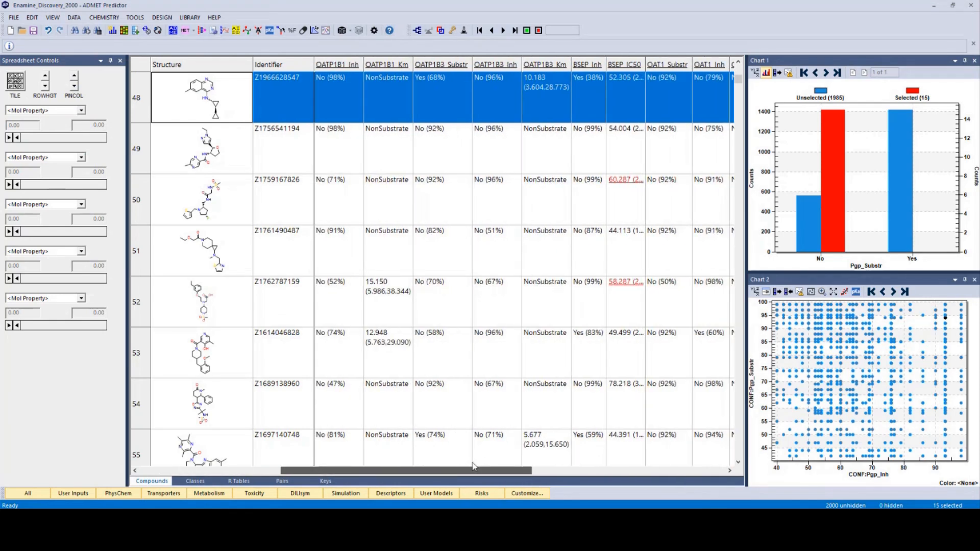
left_click(598, 169)
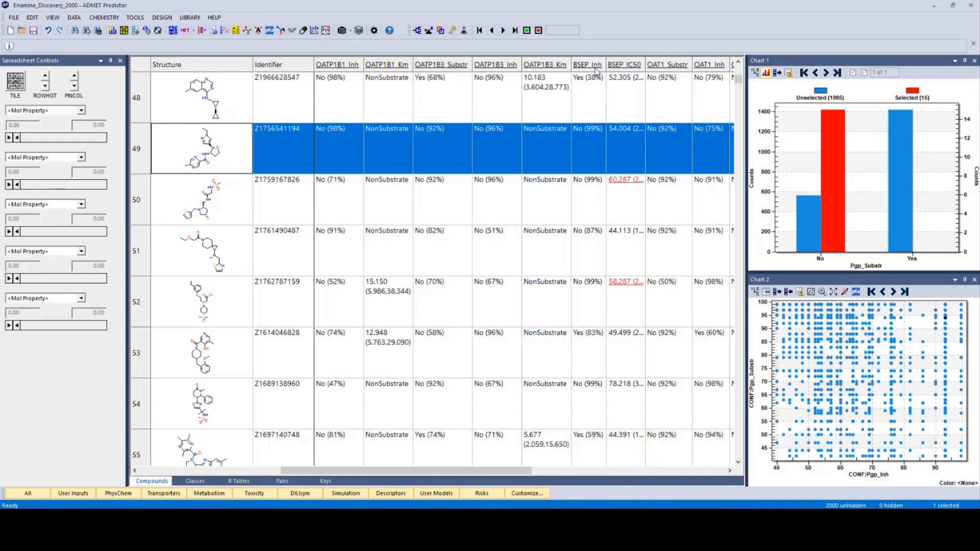
key("Up")
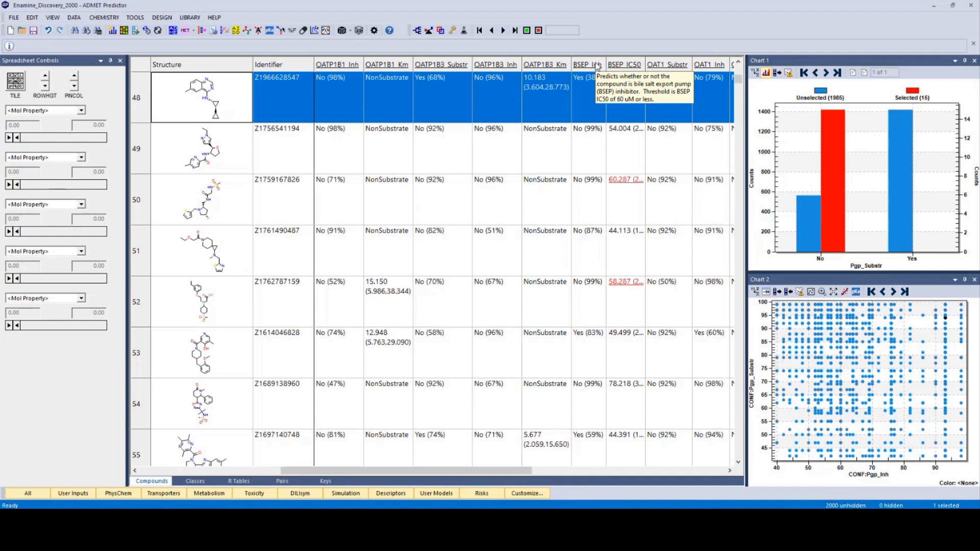